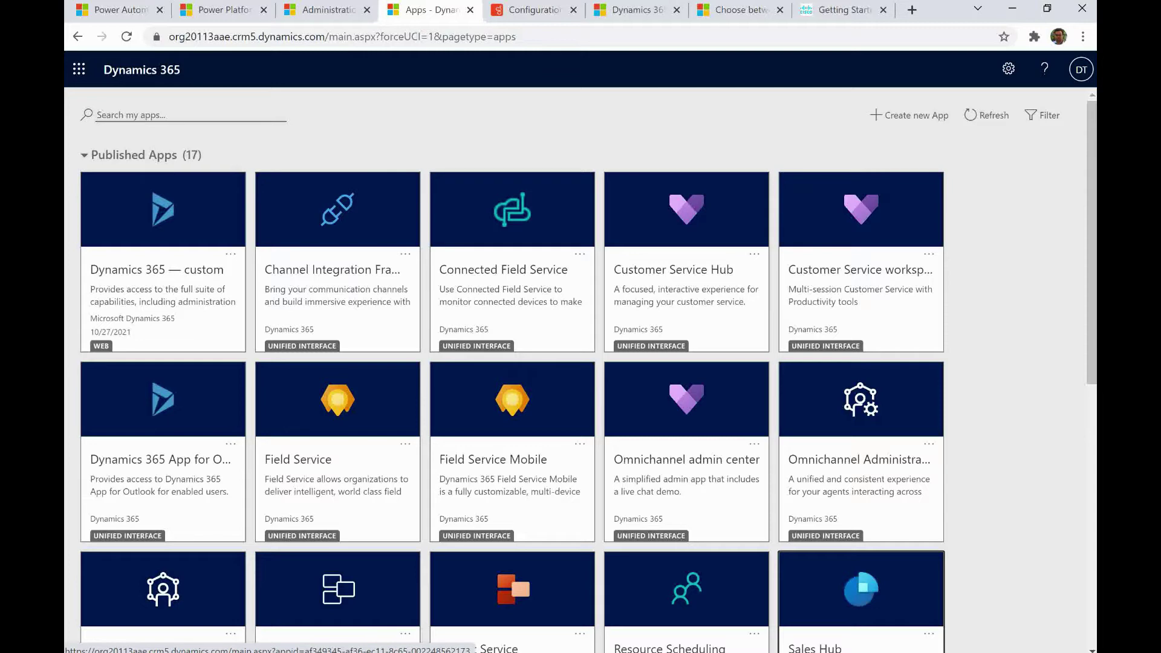
Look over the General and Version 1.0 sections of the Dynamics 365 Channel Integration Framework guide on Microsoft Docs
{"action": "left_click", "coordinate": [638, 10]}
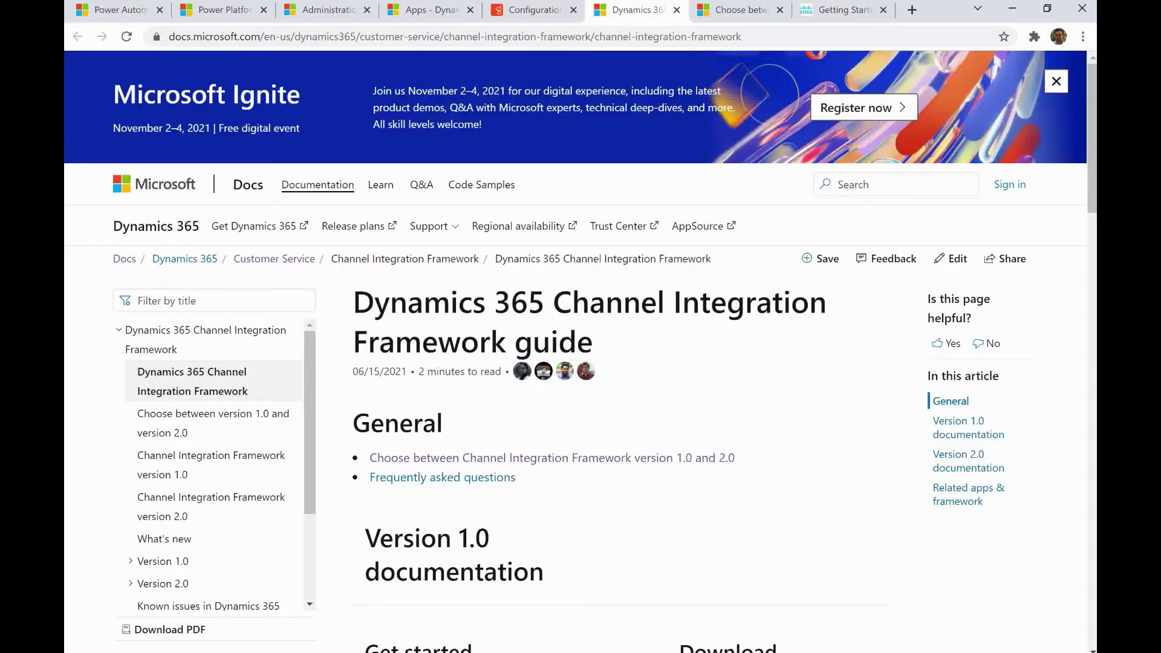
{"action": "scroll", "coordinate": [575, 363], "scroll_direction": "down", "scroll_amount": 1}
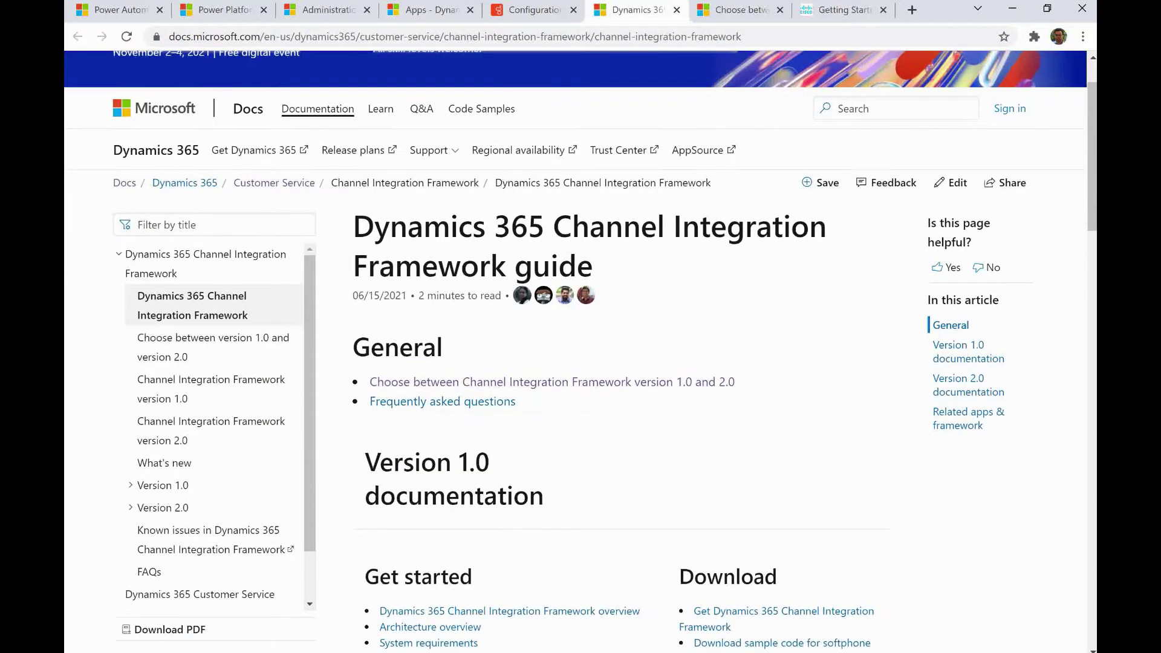
{"action": "scroll", "coordinate": [581, 350], "scroll_direction": "up", "scroll_amount": 1}
{"action": "scroll", "coordinate": [575, 350], "scroll_direction": "down", "scroll_amount": 1}
{"action": "scroll", "coordinate": [575, 350], "scroll_direction": "down", "scroll_amount": 1}
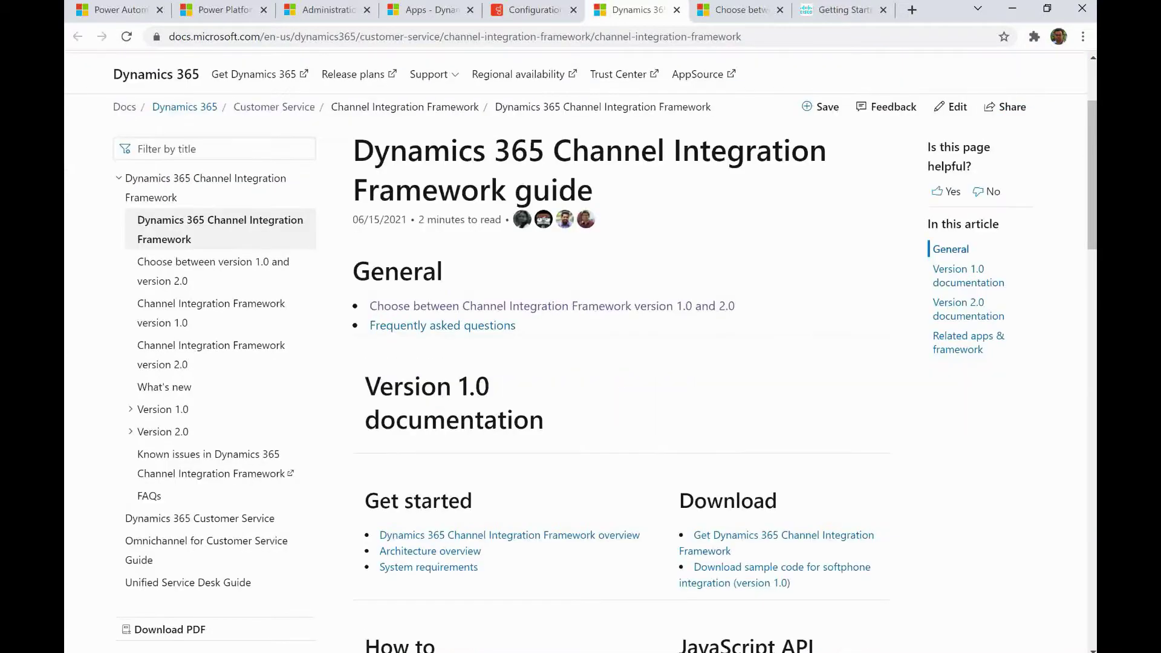
{"action": "scroll", "coordinate": [574, 350], "scroll_direction": "down", "scroll_amount": 1}
{"action": "scroll", "coordinate": [575, 351], "scroll_direction": "up", "scroll_amount": 2}
Read the article on choosing between Channel Integration Framework 1.0 and 2.0, covering its introduction and both version sections
{"action": "key", "text": "ctrl+Tab"}
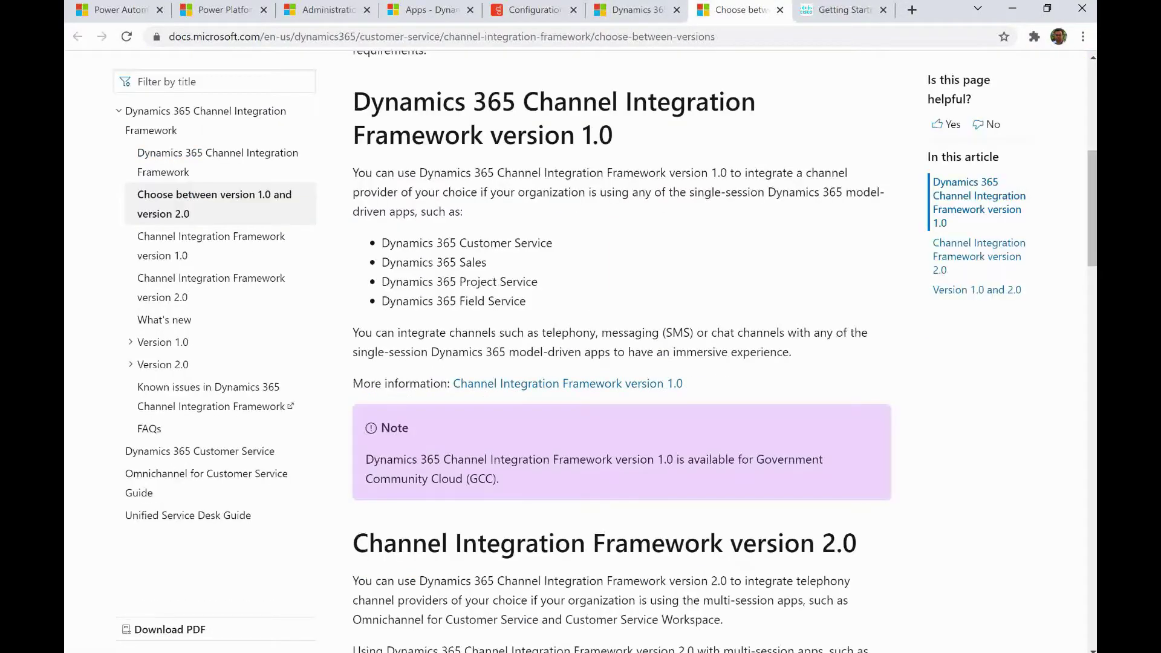
{"action": "scroll", "coordinate": [575, 350], "scroll_direction": "up", "scroll_amount": 4}
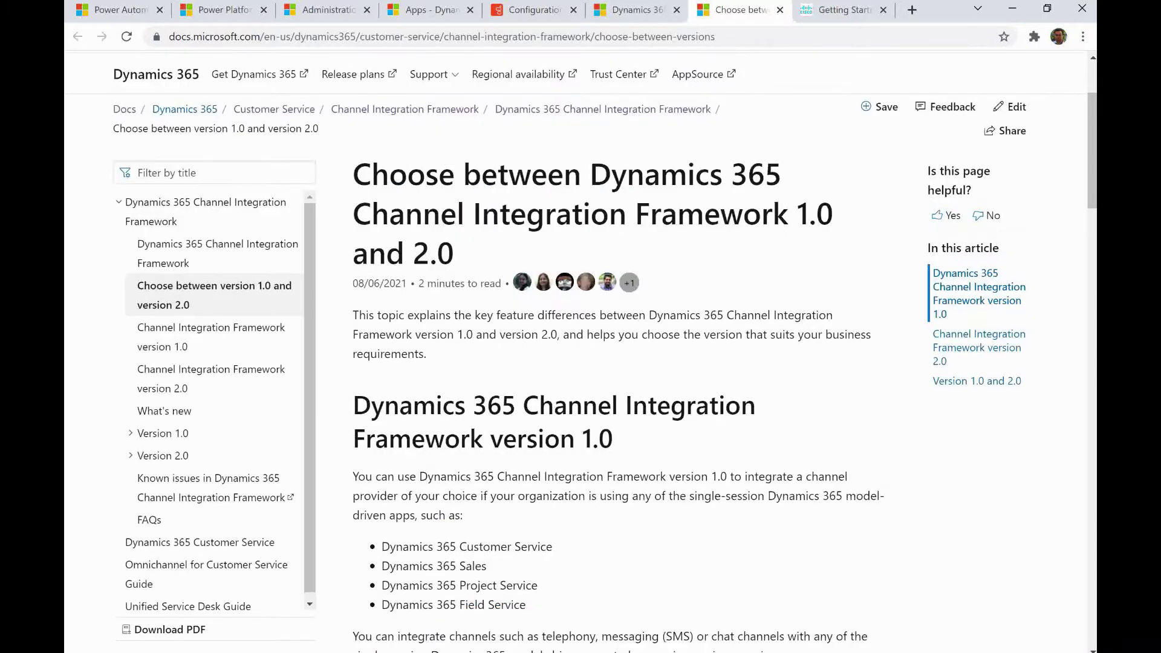
{"action": "scroll", "coordinate": [574, 350], "scroll_direction": "down", "scroll_amount": 1}
{"action": "scroll", "coordinate": [575, 351], "scroll_direction": "up", "scroll_amount": 1}
{"action": "scroll", "coordinate": [574, 351], "scroll_direction": "down", "scroll_amount": 2}
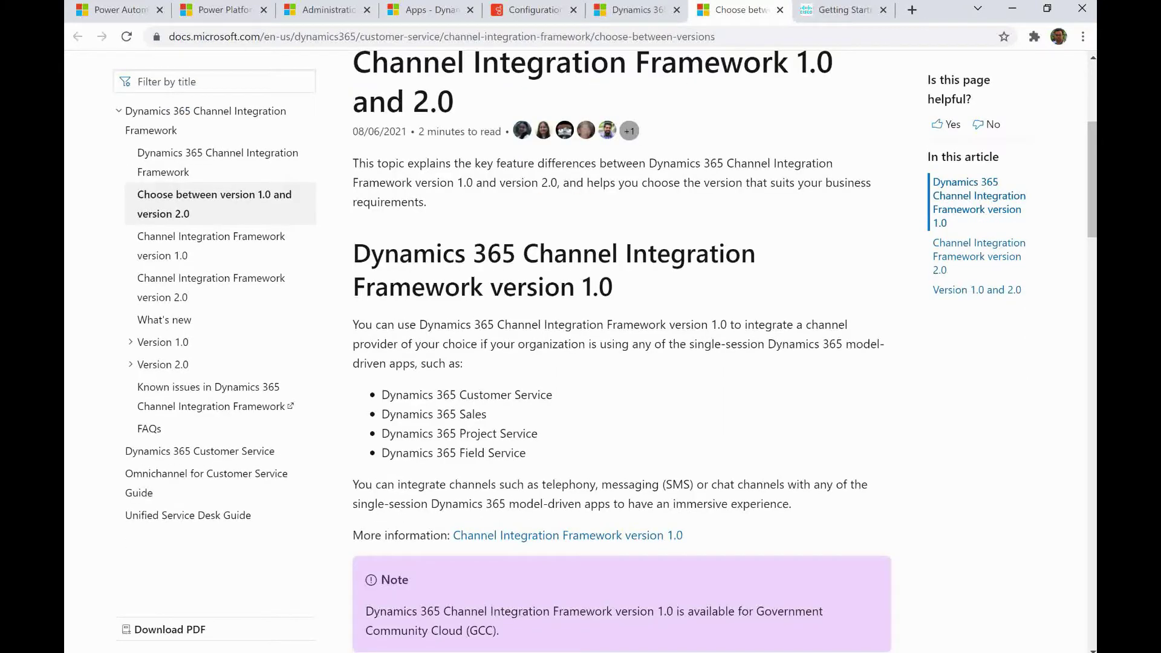
{"action": "scroll", "coordinate": [574, 351], "scroll_direction": "down", "scroll_amount": 3}
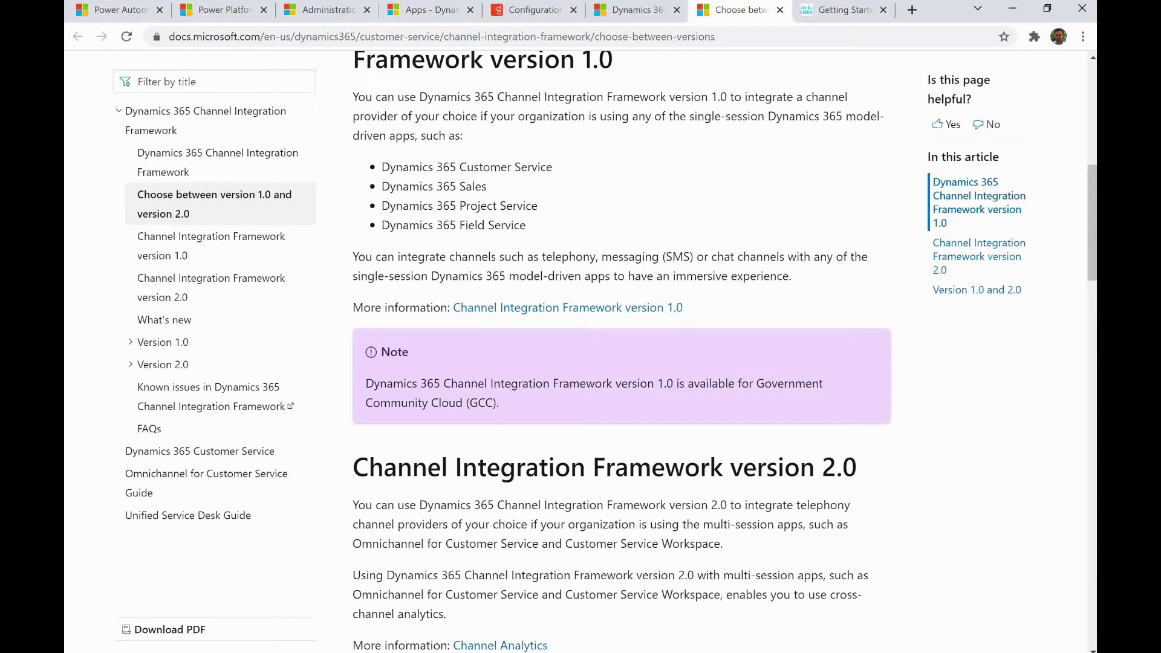
{"action": "scroll", "coordinate": [575, 351], "scroll_direction": "up", "scroll_amount": 2}
{"action": "scroll", "coordinate": [622, 350], "scroll_direction": "down", "scroll_amount": 1}
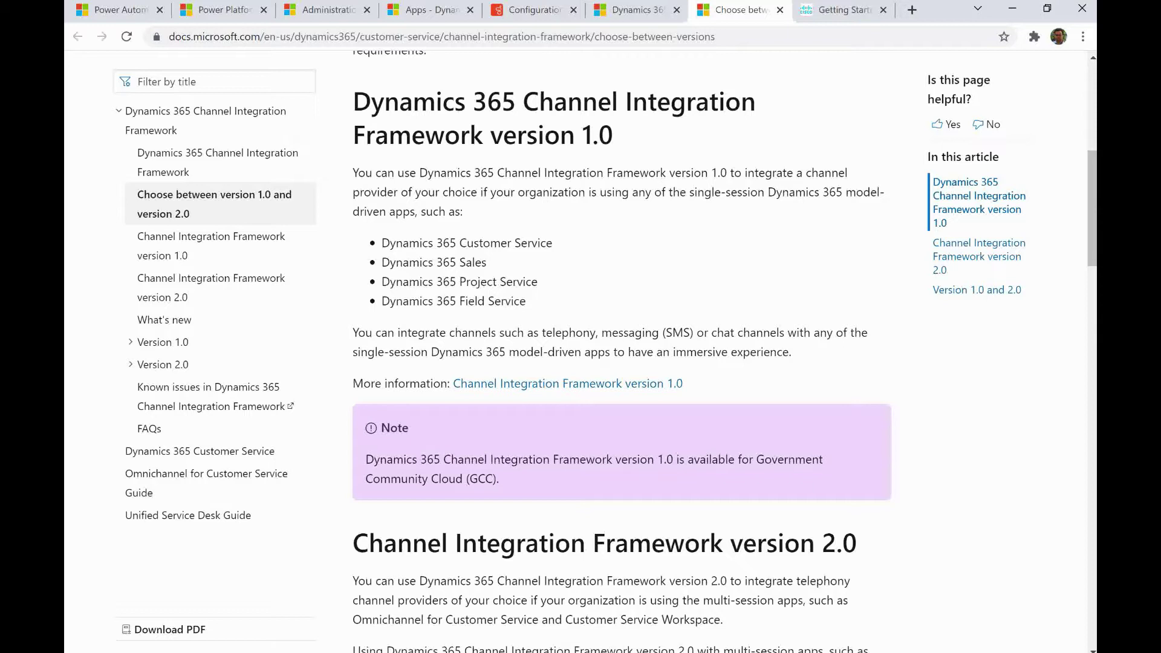
Highlight the phrase "single-session Dynamics 365 model-driven apps" in the first paragraph of the version 1.0 section
{"action": "left_click_drag", "start_coordinate": [690, 192], "coordinate": [414, 212]}
{"action": "left_click", "coordinate": [414, 212]}
{"action": "left_click_drag", "start_coordinate": [687, 193], "coordinate": [415, 212]}
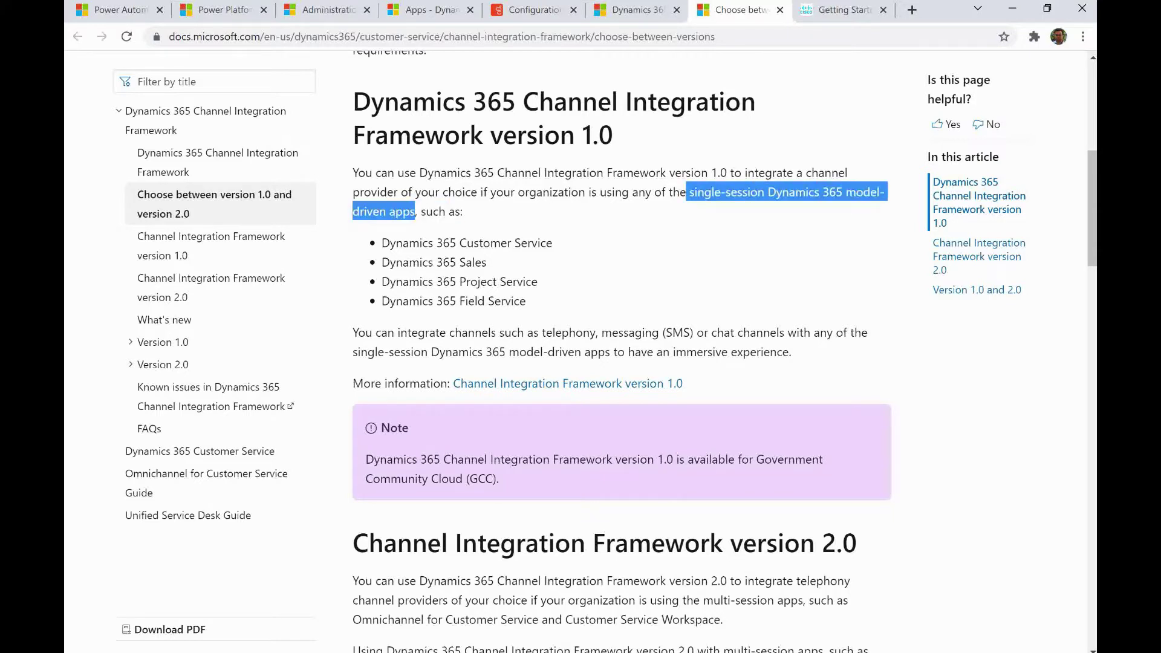
Examine the version 2.0 section's passages on multi-session apps and telephony channel providers, highlighting the key phrases
{"action": "scroll", "coordinate": [622, 350], "scroll_direction": "down", "scroll_amount": 2}
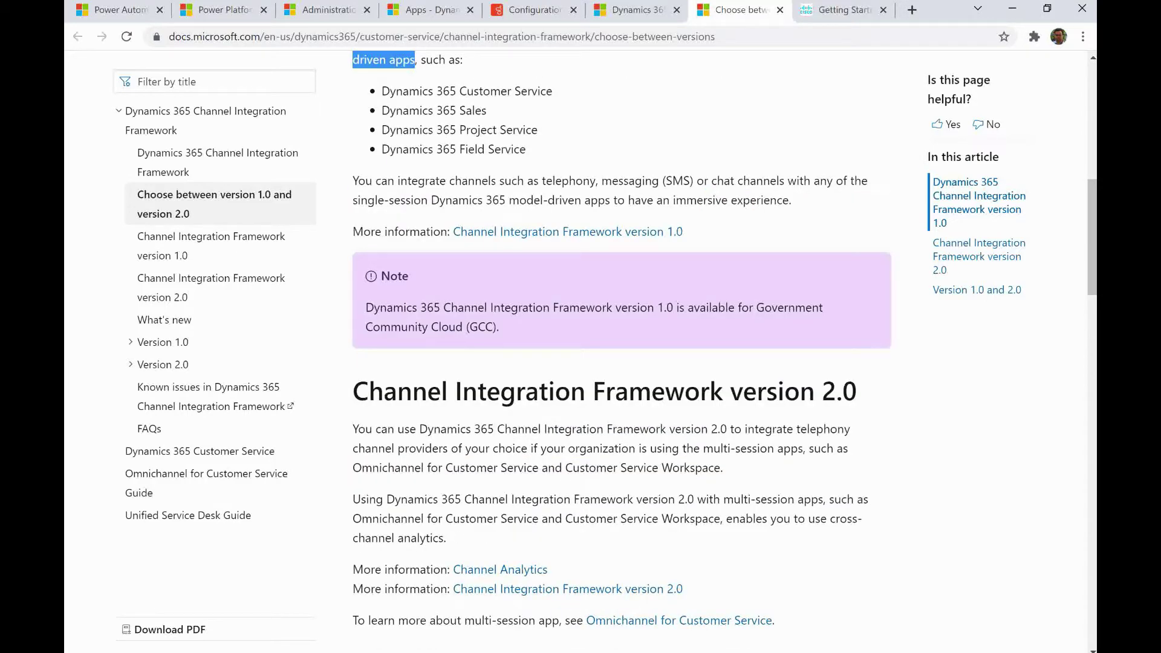
{"action": "left_click_drag", "start_coordinate": [703, 449], "coordinate": [723, 468]}
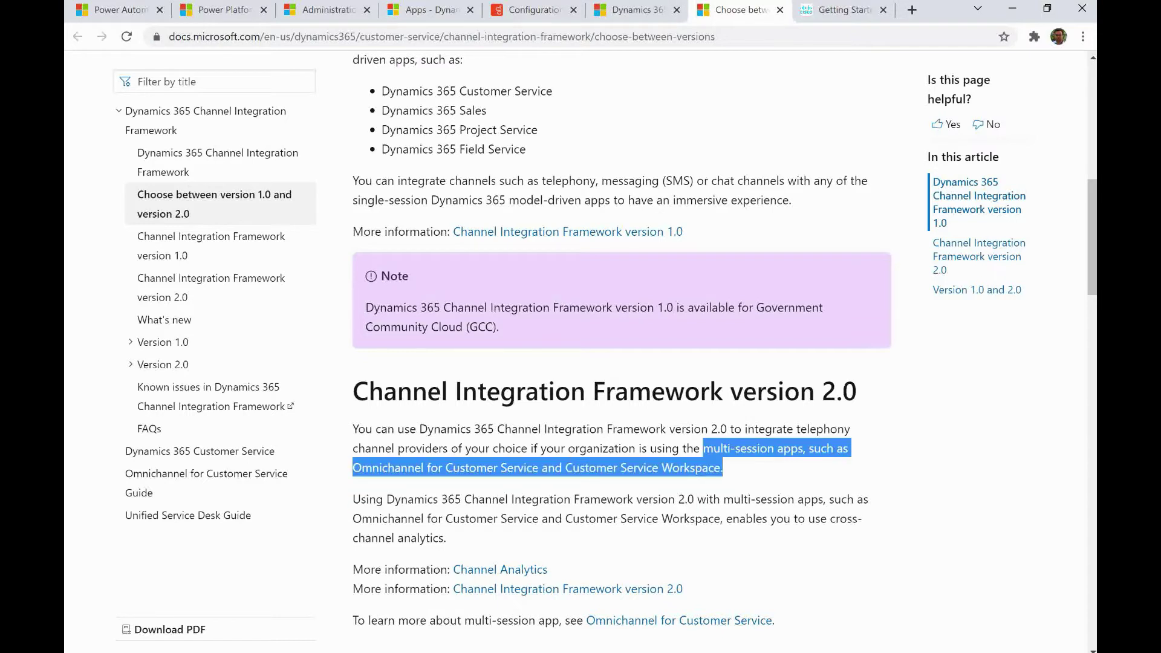
{"action": "left_click", "coordinate": [724, 469]}
{"action": "left_click_drag", "start_coordinate": [684, 499], "coordinate": [870, 500]}
{"action": "left_click", "coordinate": [870, 501]}
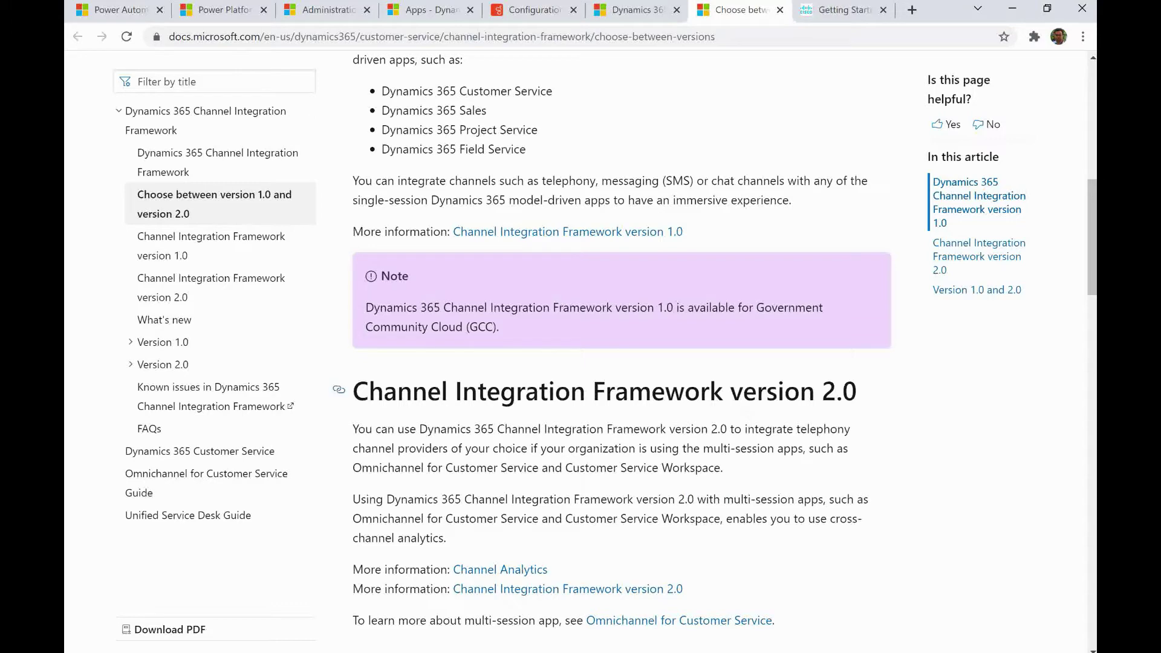
{"action": "left_click_drag", "start_coordinate": [755, 430], "coordinate": [828, 449]}
{"action": "left_click", "coordinate": [828, 449]}
Examine the version 1.0 sentence on integrating telephony, SMS or chat channels with single-session model-driven apps
{"action": "scroll", "coordinate": [829, 449], "scroll_direction": "up", "scroll_amount": 2}
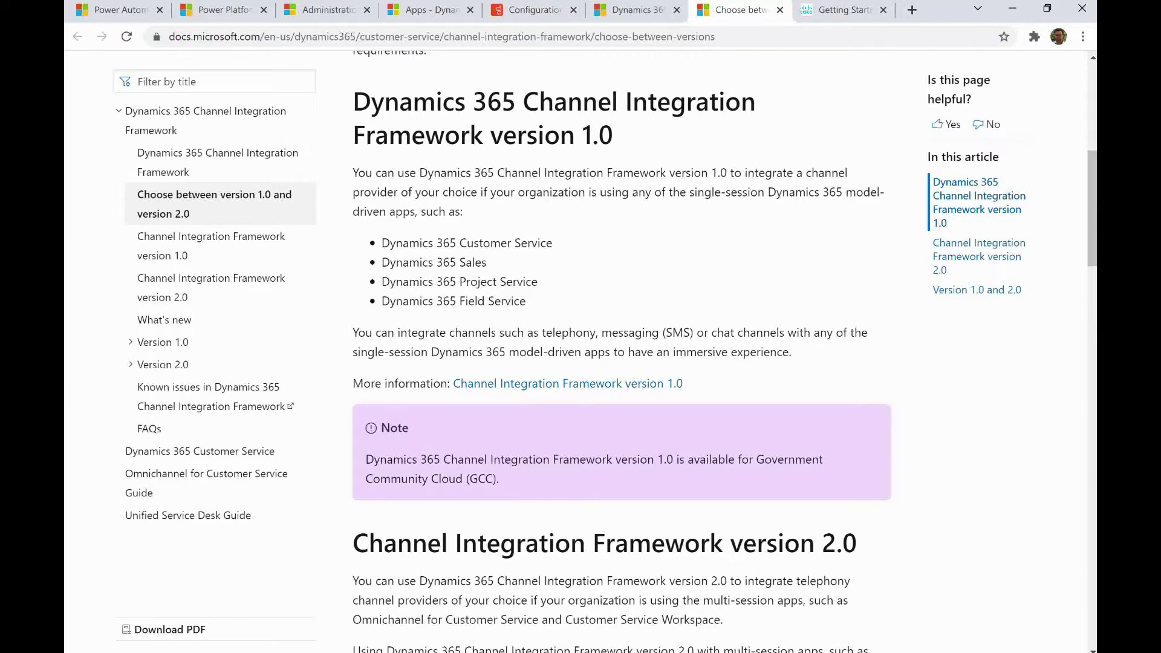
{"action": "left_click_drag", "start_coordinate": [618, 332], "coordinate": [792, 352]}
{"action": "left_click", "coordinate": [791, 353]}
{"action": "left_click_drag", "start_coordinate": [469, 352], "coordinate": [791, 352]}
{"action": "left_click", "coordinate": [791, 352]}
From the Dynamics 365 published apps, open the Channel Integration Framework app and start a new channel provider record
{"action": "left_click", "coordinate": [426, 10]}
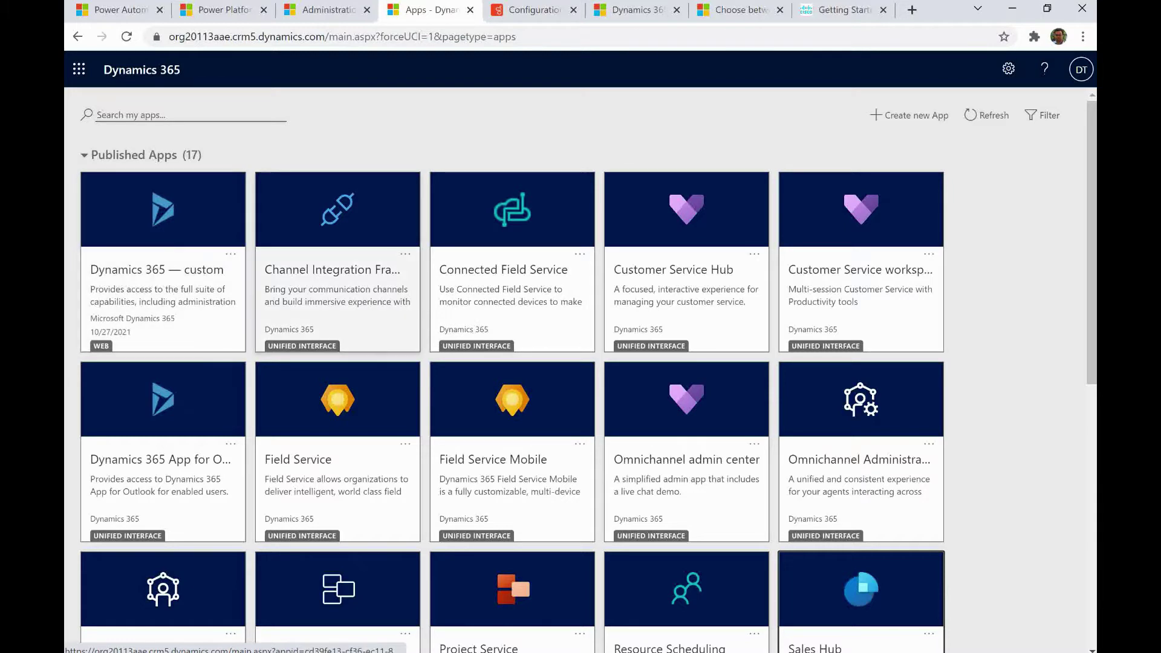
{"action": "left_click", "coordinate": [336, 284]}
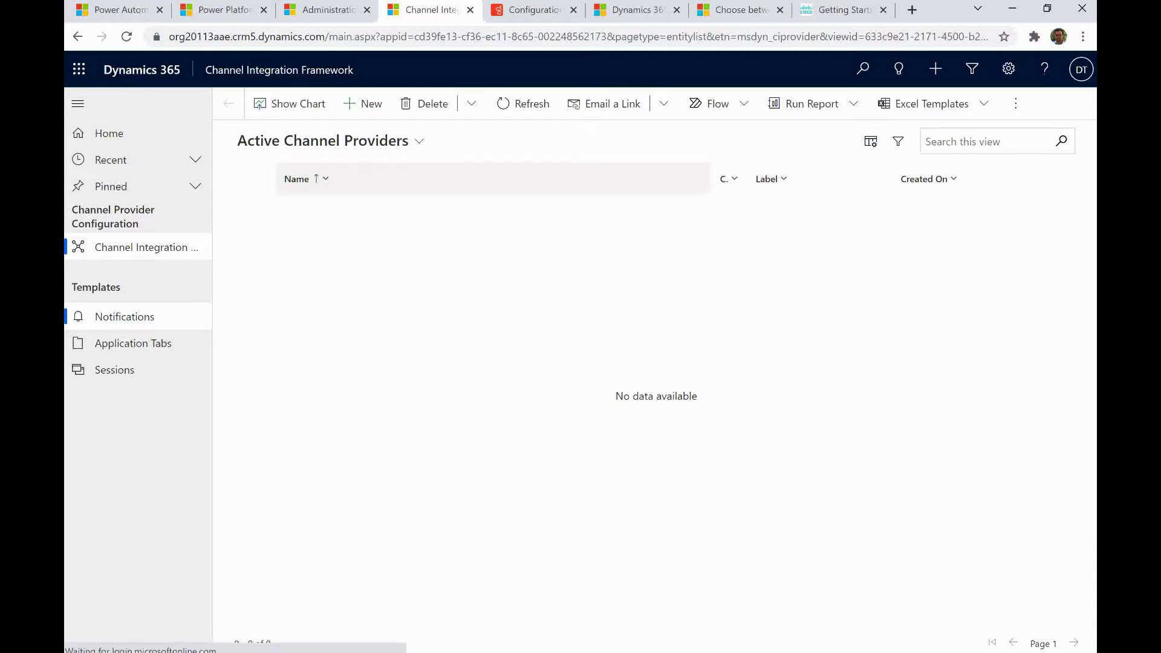
{"action": "left_click", "coordinate": [365, 103]}
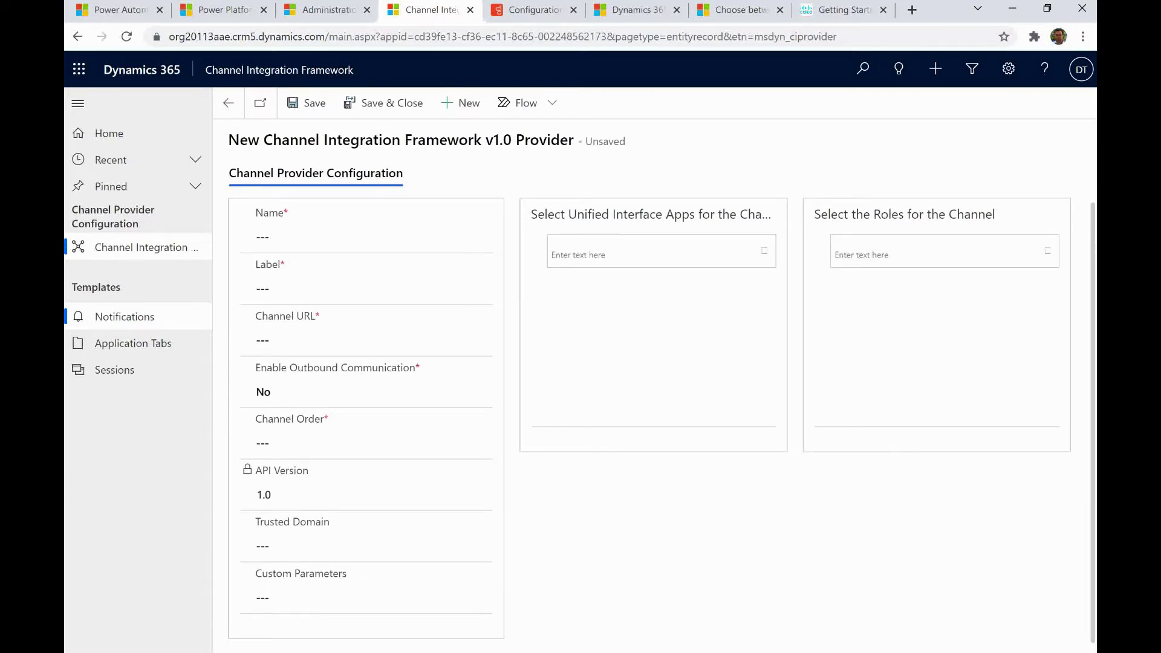
Review the fields of the new provider form, from Name, Label and Channel URL through Custom Parameters
{"action": "left_click", "coordinate": [371, 236]}
{"action": "left_click", "coordinate": [372, 289]}
{"action": "left_click", "coordinate": [372, 349]}
{"action": "scroll", "coordinate": [371, 456], "scroll_direction": "down", "scroll_amount": 2}
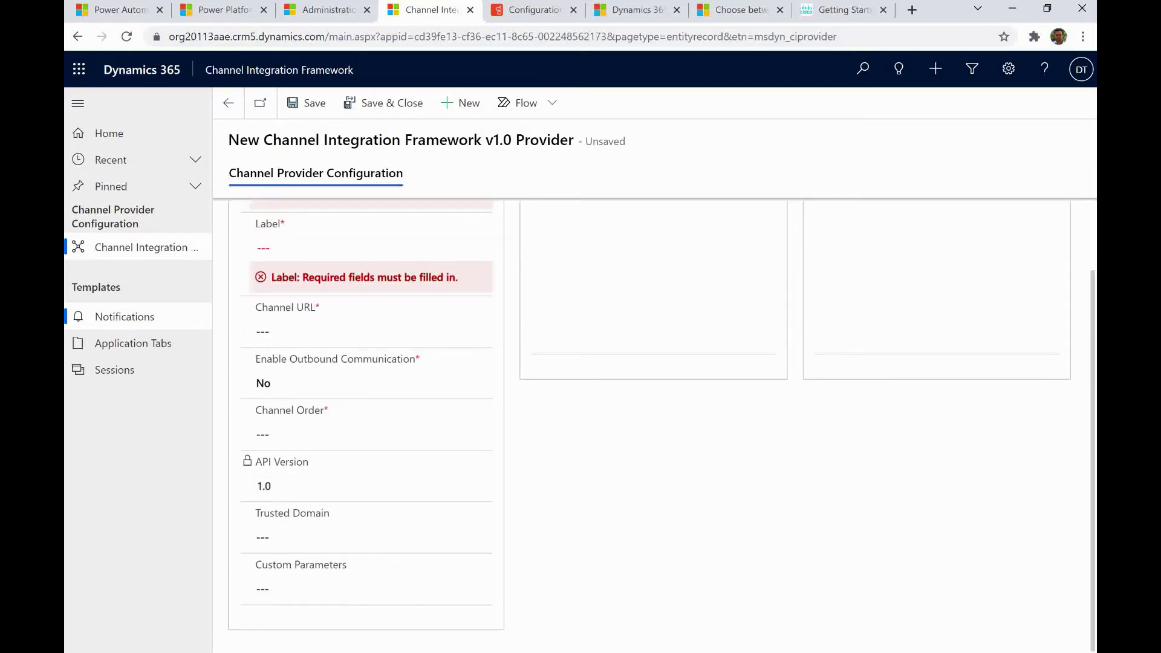
{"action": "scroll", "coordinate": [371, 324], "scroll_direction": "up", "scroll_amount": 2}
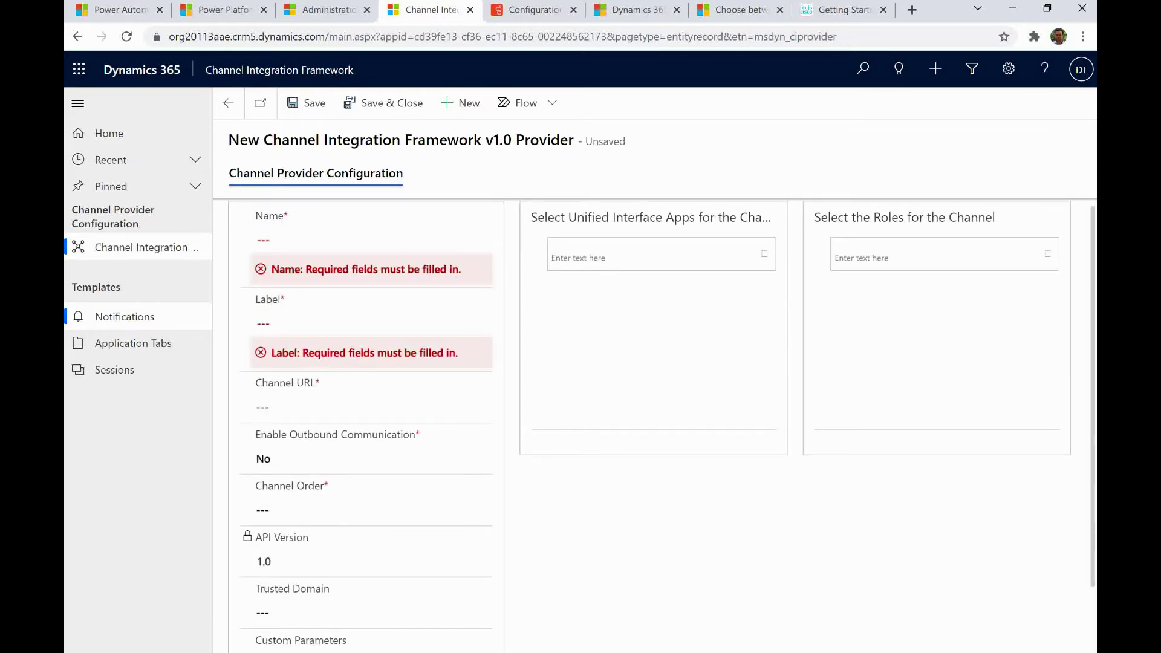
Find the channel provider parameter list in the Genesys guide on configuring the Gplus Adapter with CIF version 2.0
{"action": "left_click", "coordinate": [535, 9]}
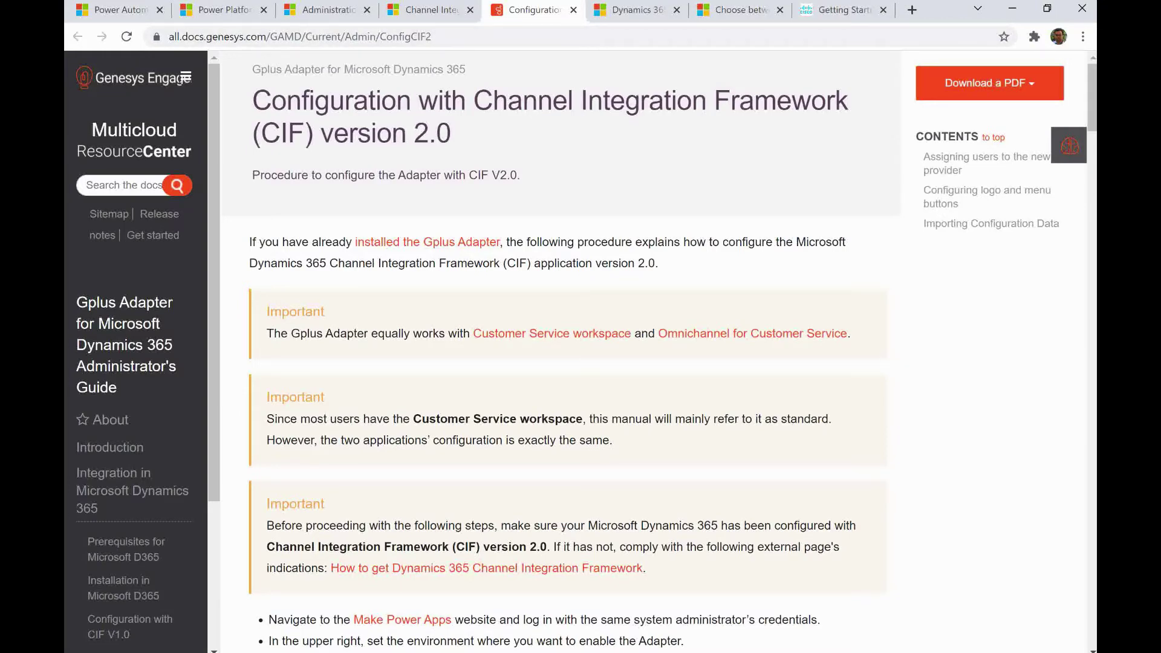
{"action": "scroll", "coordinate": [660, 350], "scroll_direction": "down", "scroll_amount": 10}
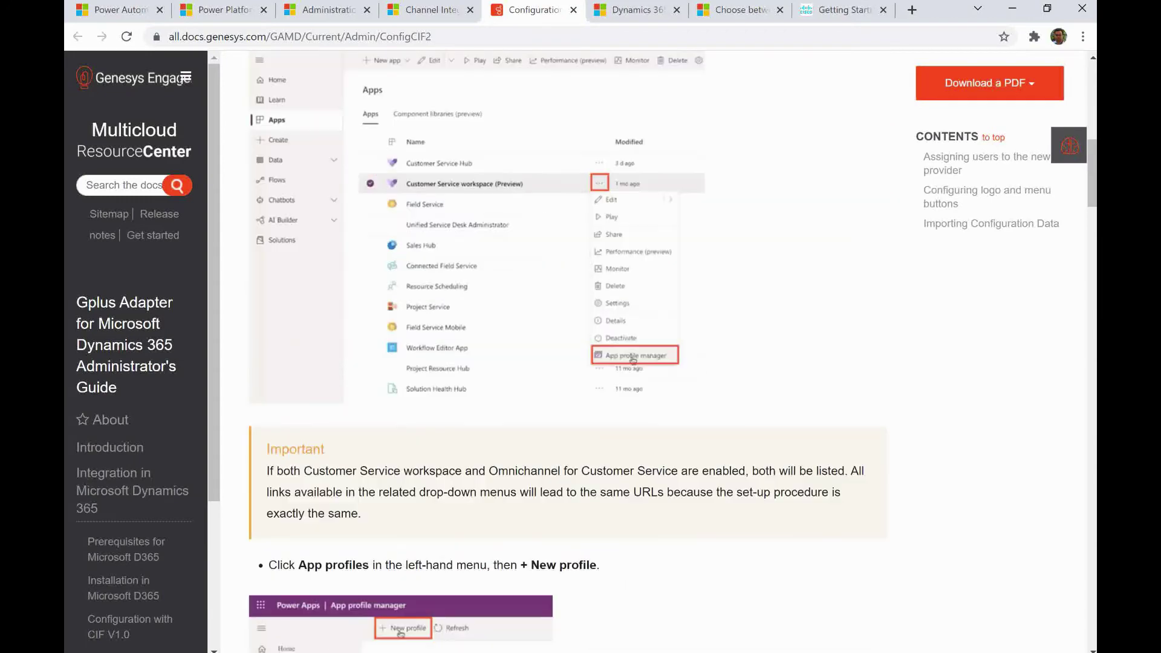
{"action": "scroll", "coordinate": [568, 351], "scroll_direction": "up", "scroll_amount": 5}
{"action": "scroll", "coordinate": [568, 350], "scroll_direction": "down", "scroll_amount": 15}
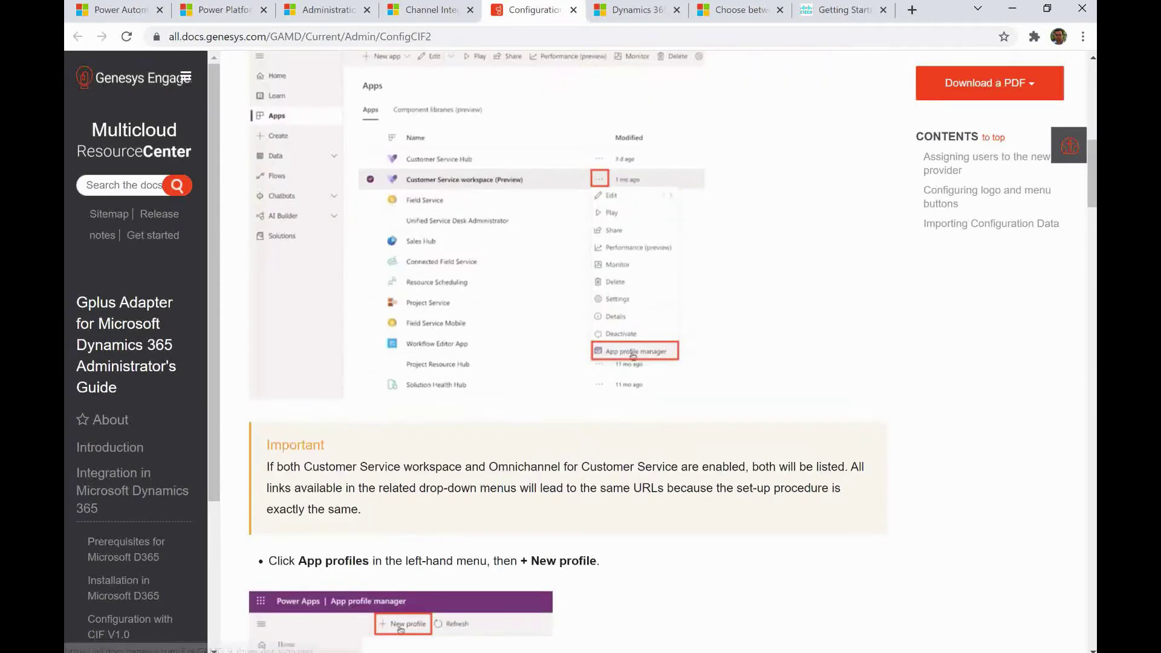
{"action": "scroll", "coordinate": [568, 351], "scroll_direction": "down", "scroll_amount": 3}
{"action": "scroll", "coordinate": [567, 351], "scroll_direction": "up", "scroll_amount": 4}
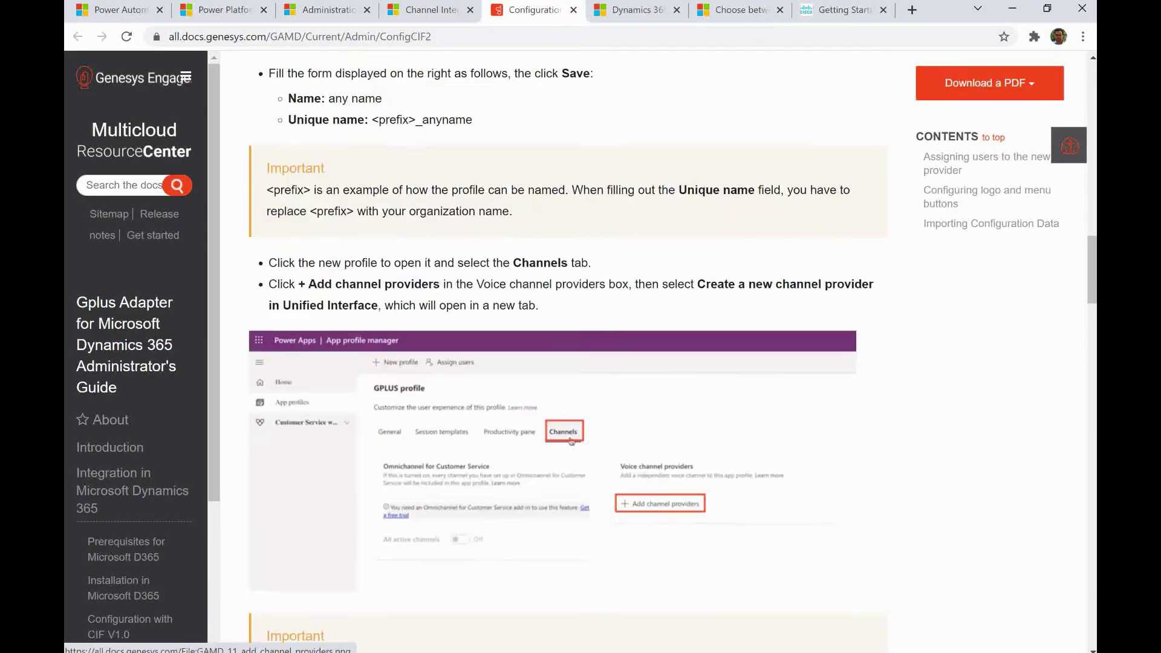
{"action": "scroll", "coordinate": [567, 351], "scroll_direction": "down", "scroll_amount": 3}
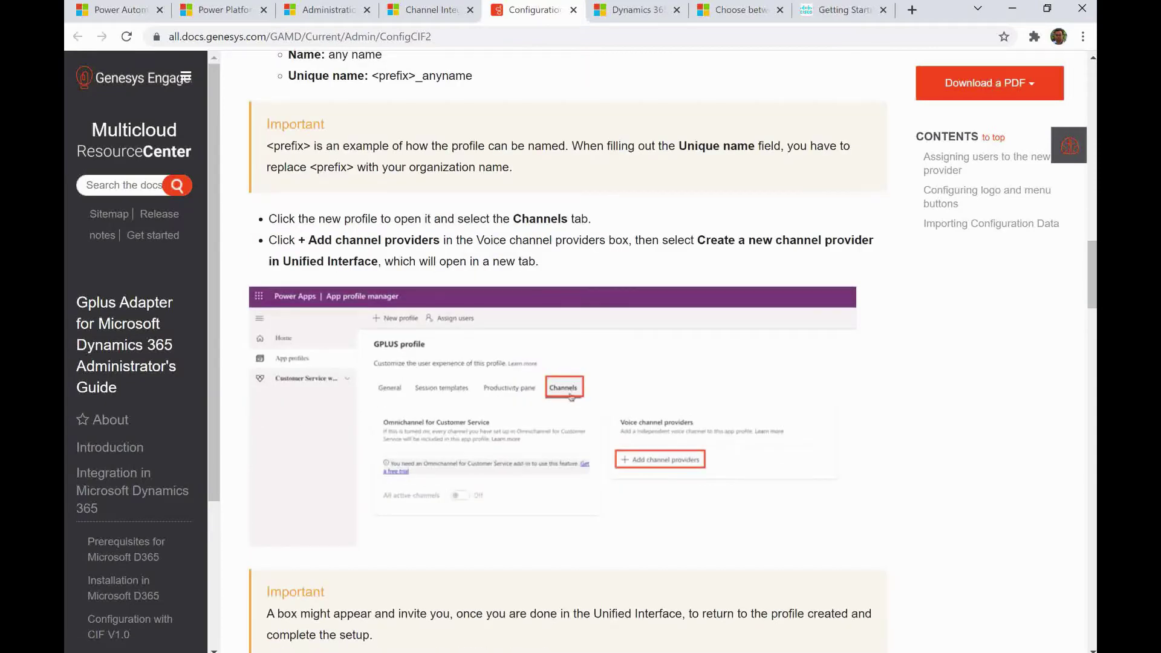
{"action": "scroll", "coordinate": [568, 351], "scroll_direction": "down", "scroll_amount": 8}
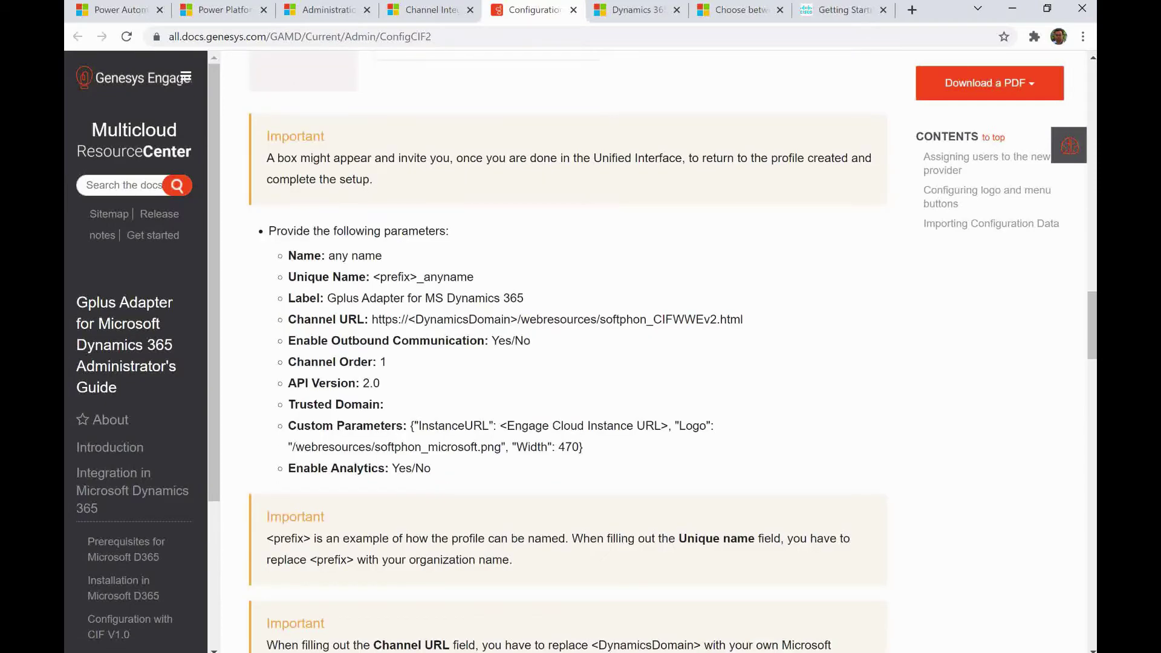
Examine the provider parameters in the Genesys guide from Name to Enable Analytics, highlighting the Name value
{"action": "left_click_drag", "start_coordinate": [322, 255], "coordinate": [432, 469]}
{"action": "left_click", "coordinate": [431, 469]}
{"action": "left_click_drag", "start_coordinate": [335, 256], "coordinate": [382, 256]}
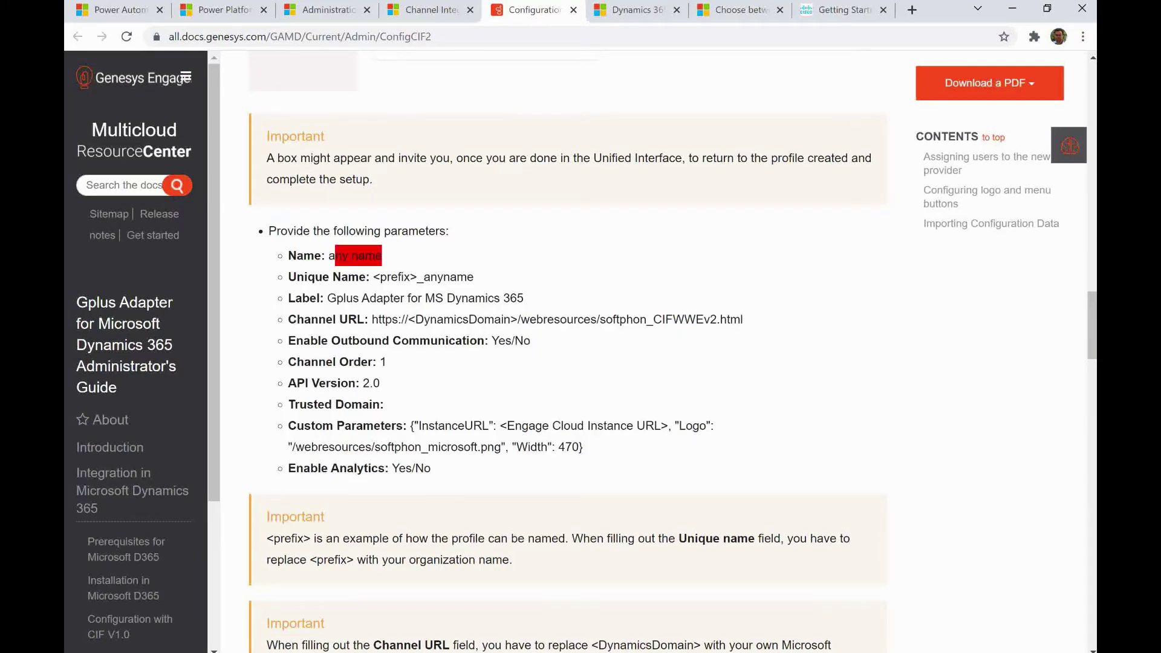
{"action": "left_click", "coordinate": [382, 257]}
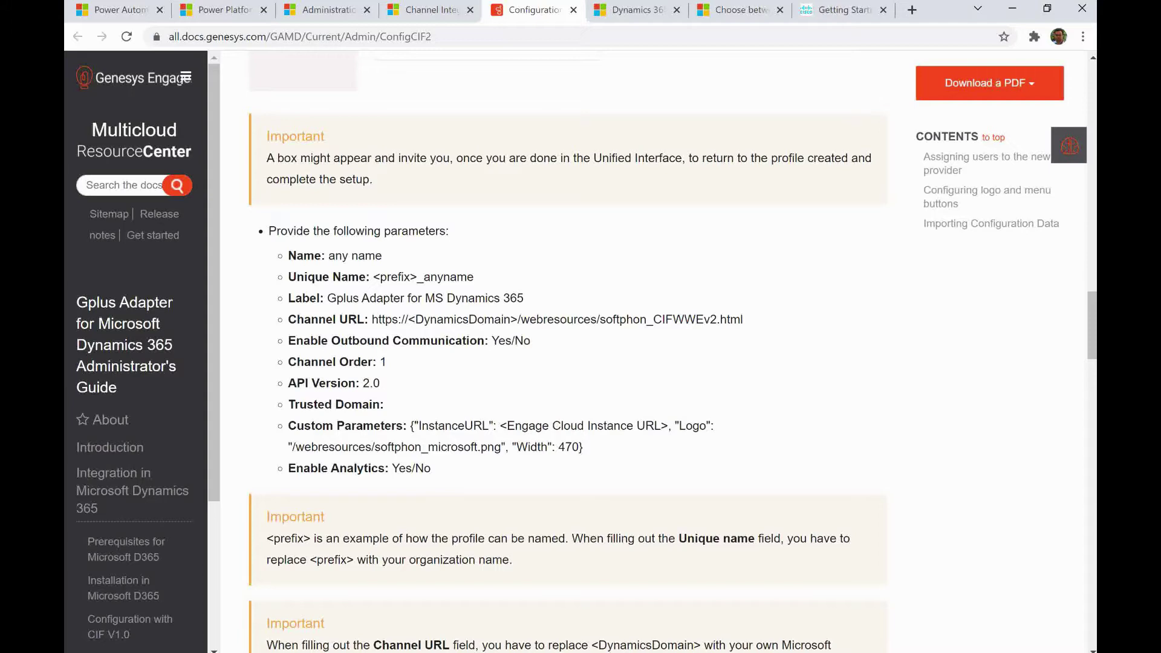
Return to the new channel provider form in Dynamics 365 and set its Name to Demo
{"action": "left_click", "coordinate": [431, 10]}
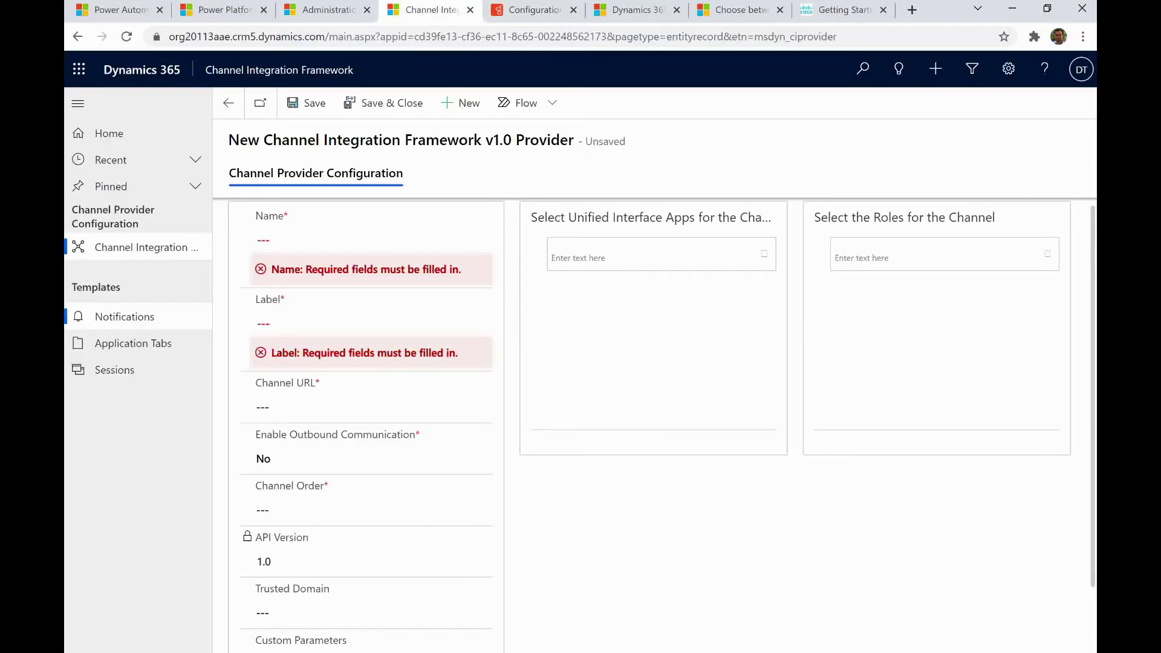
{"action": "left_click", "coordinate": [363, 240]}
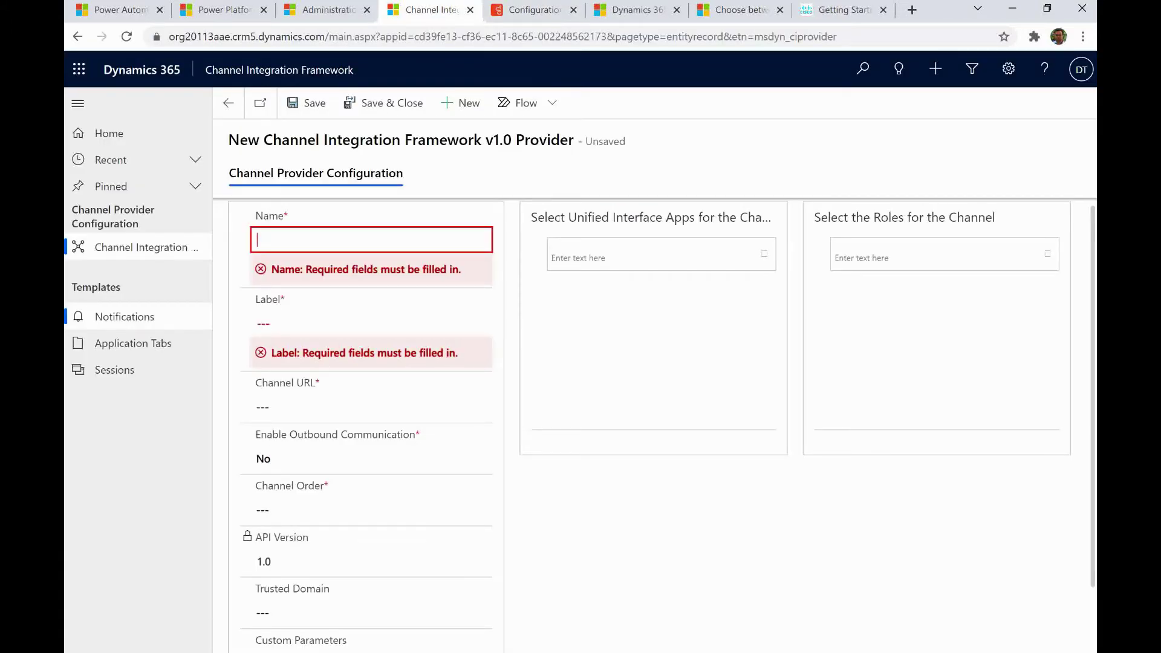
{"action": "type", "text": "Demo"}
{"action": "key", "text": "Tab"}
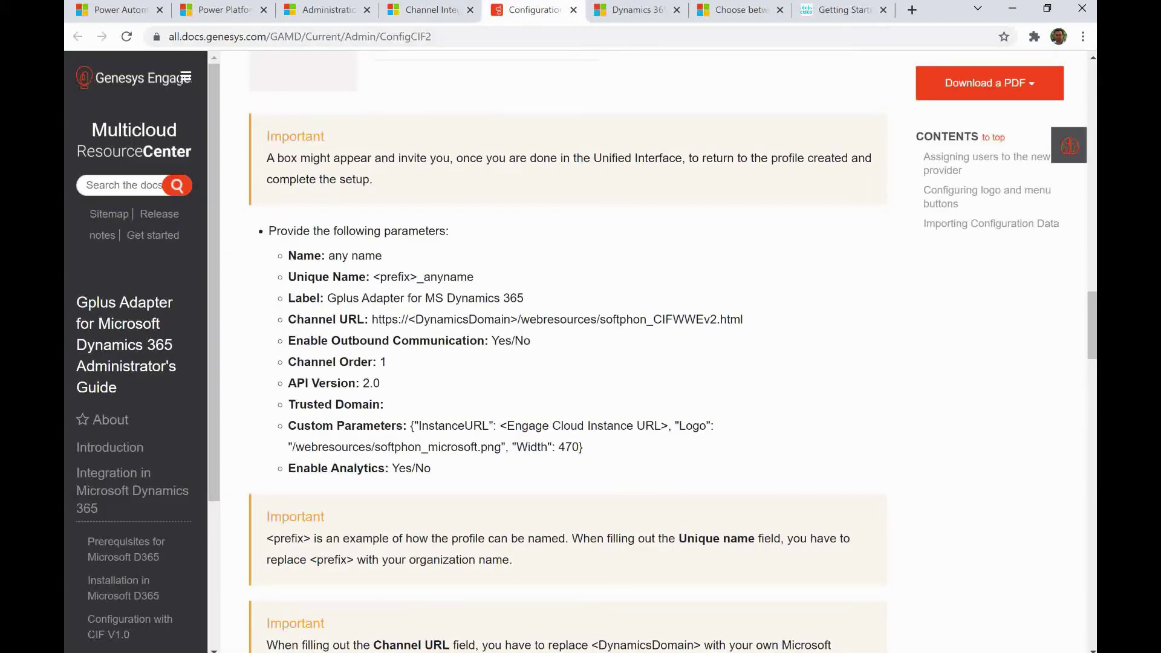
Copy the label "Gplus Adapter for MS Dynamics 365" from the Genesys guide into the provider's Label field
{"action": "left_click_drag", "start_coordinate": [524, 297], "coordinate": [327, 298]}
{"action": "key", "text": "ctrl+c"}
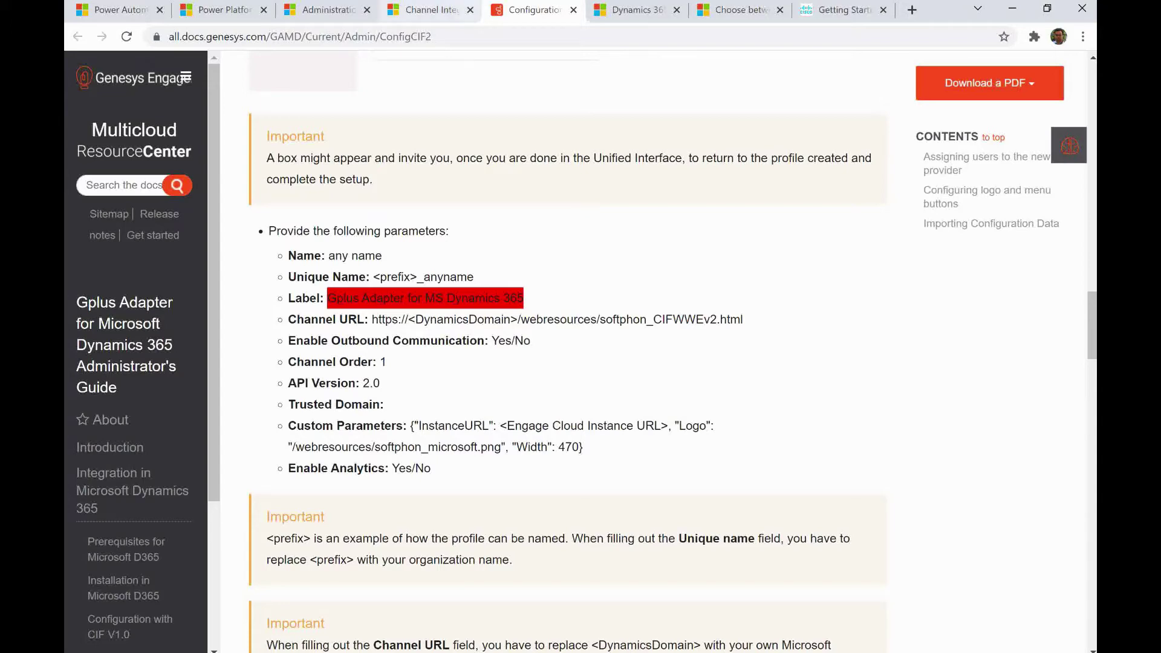
{"action": "left_click", "coordinate": [431, 10]}
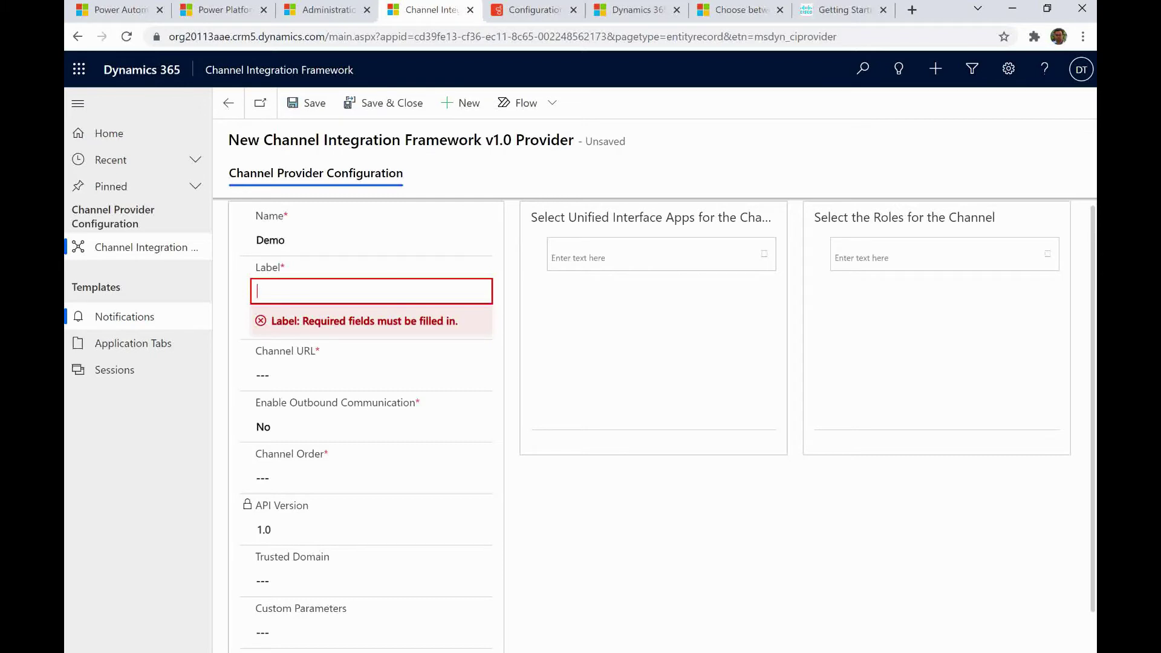
{"action": "key", "text": "ctrl+v"}
{"action": "key", "text": "Tab"}
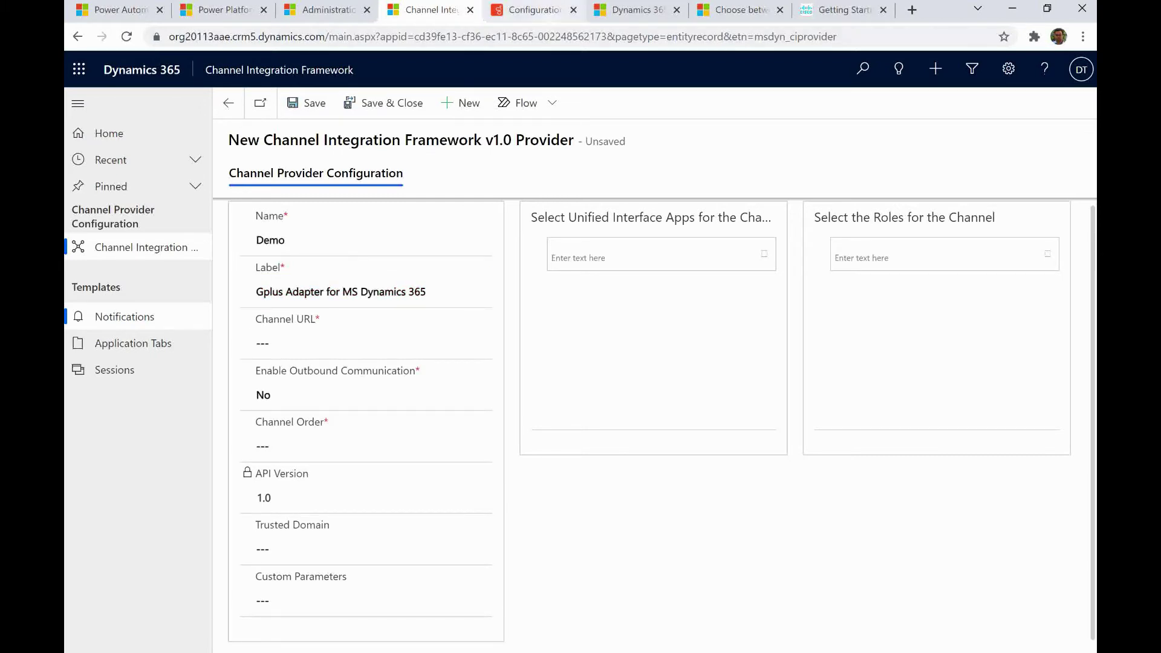
Examine the Channel URL pattern in the Genesys guide's parameter list, highlighting the full URL and its <DynamicsDomain> portion
{"action": "key", "text": "ctrl+Page_Down"}
{"action": "left_click", "coordinate": [372, 320]}
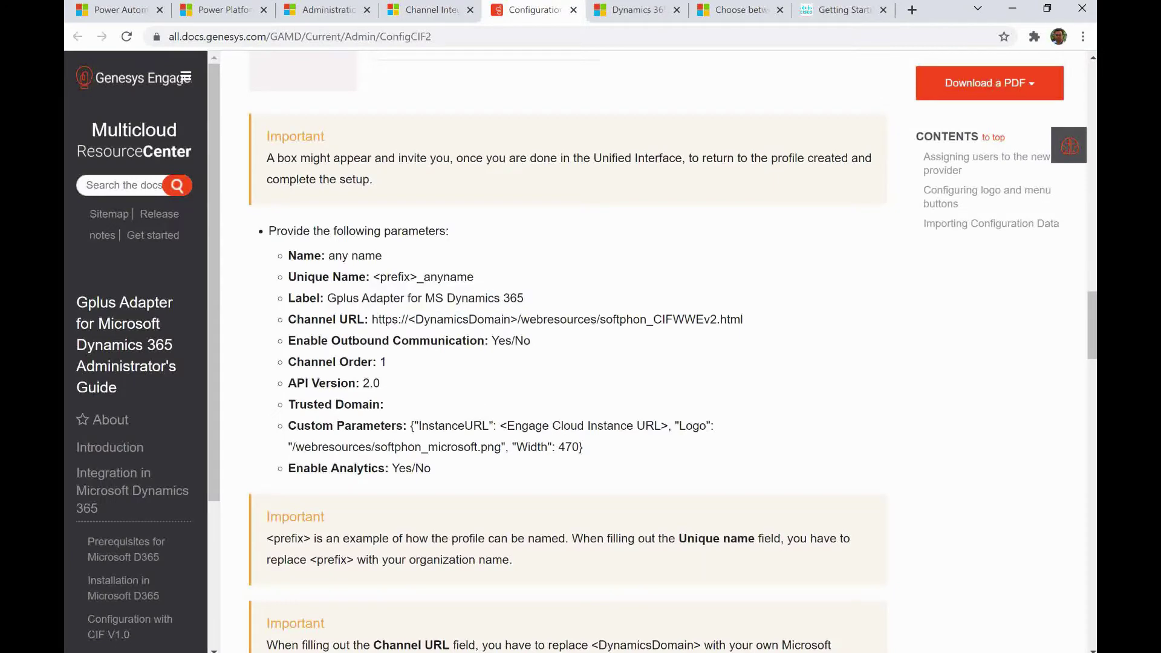
{"action": "left_click_drag", "start_coordinate": [371, 319], "coordinate": [743, 319]}
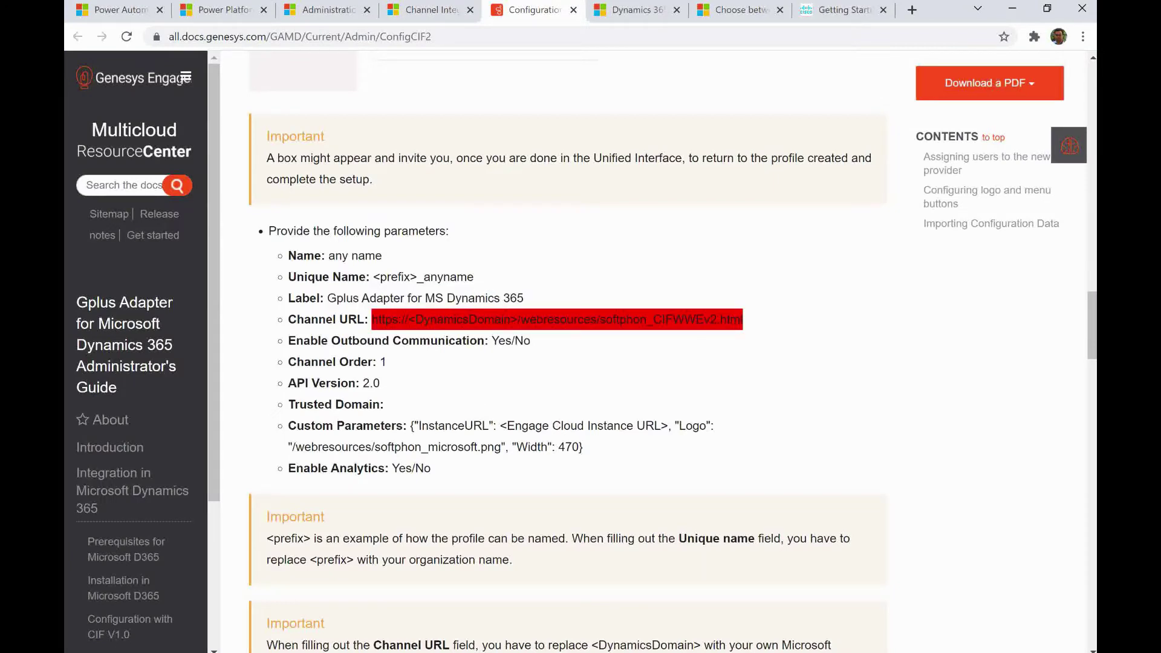
{"action": "left_click", "coordinate": [743, 319]}
{"action": "left_click_drag", "start_coordinate": [408, 320], "coordinate": [744, 319]}
{"action": "left_click", "coordinate": [743, 319]}
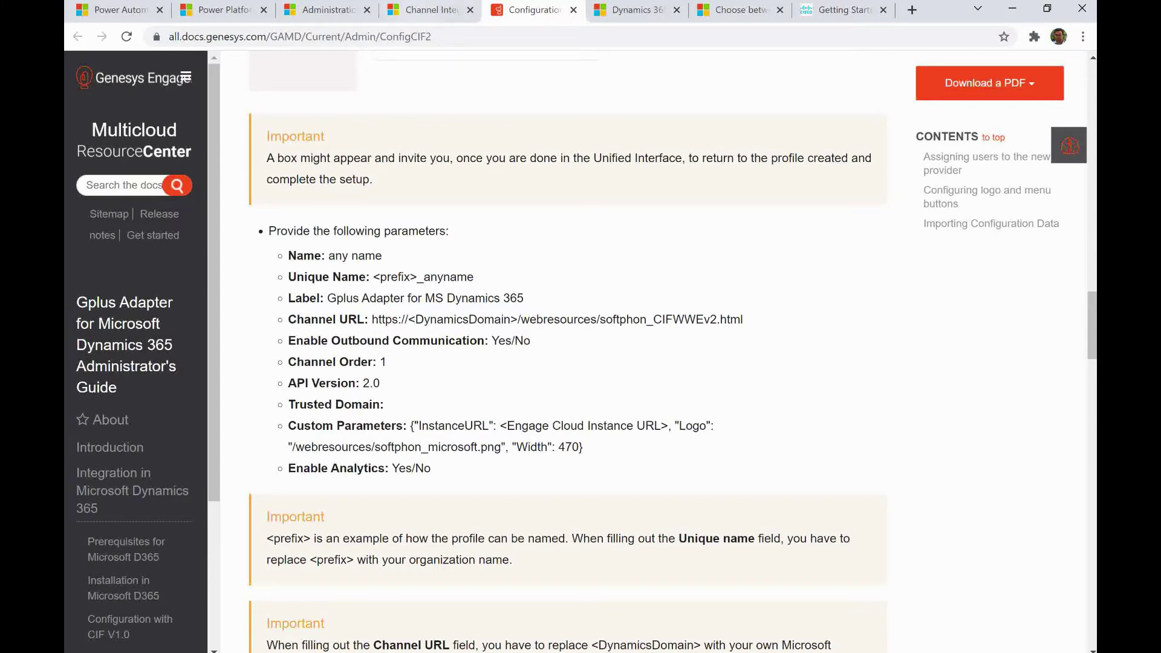
{"action": "left_click", "coordinate": [431, 11]}
{"action": "left_click", "coordinate": [371, 343]}
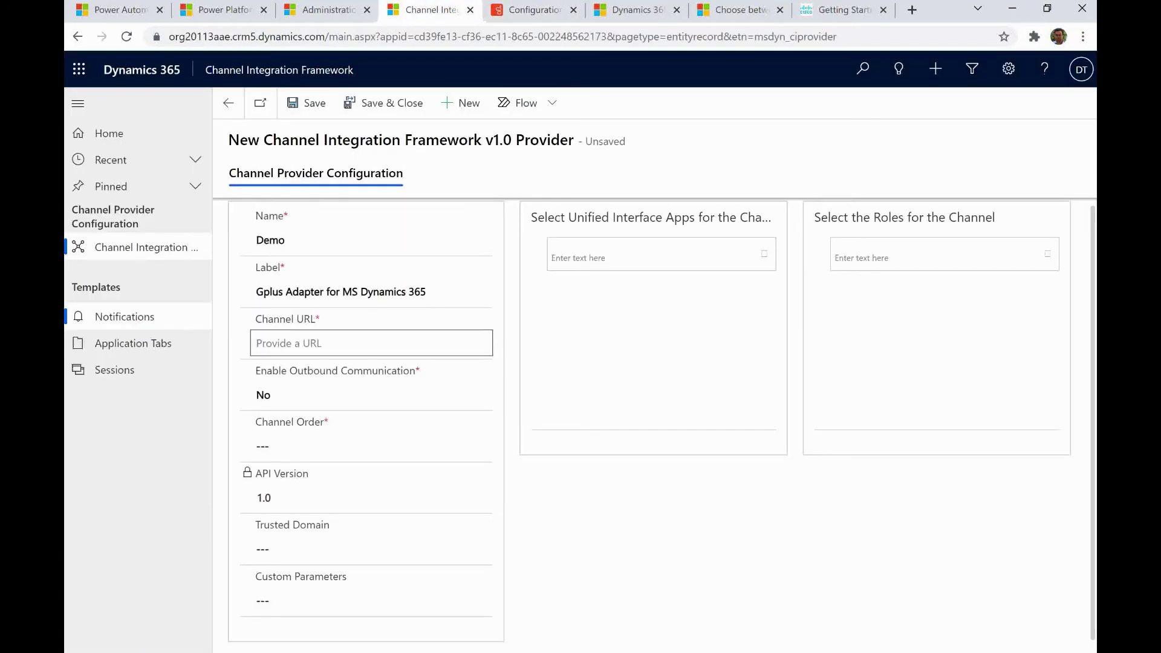
{"action": "key", "text": "ctrl+v"}
{"action": "key", "text": "Tab"}
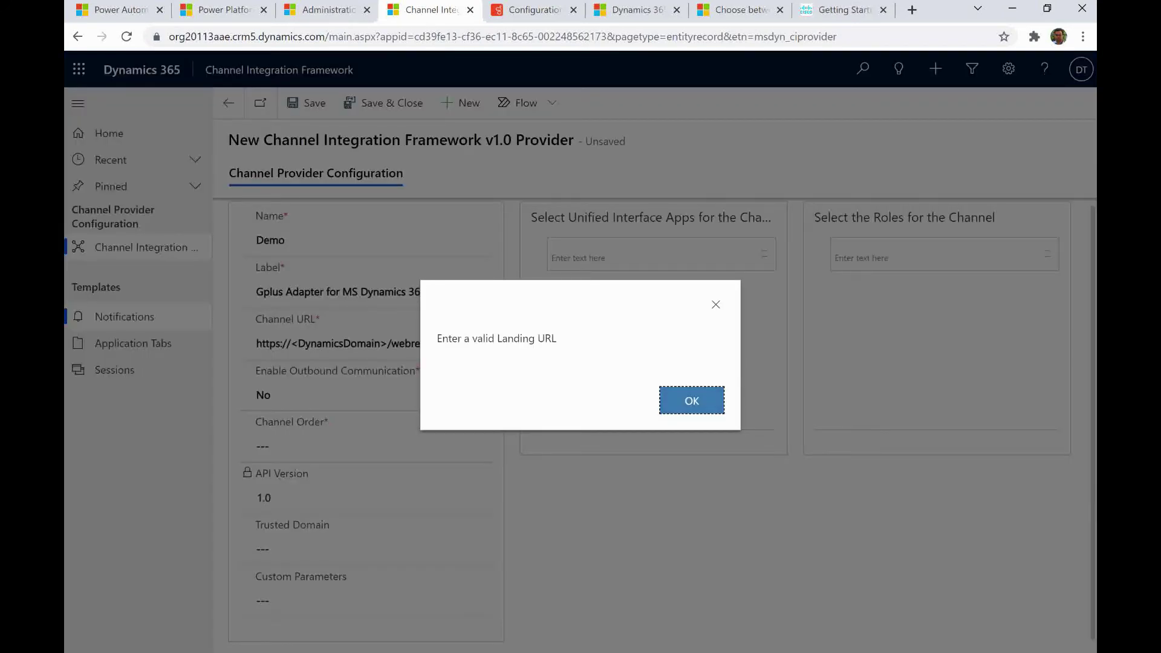
{"action": "key", "text": "Return"}
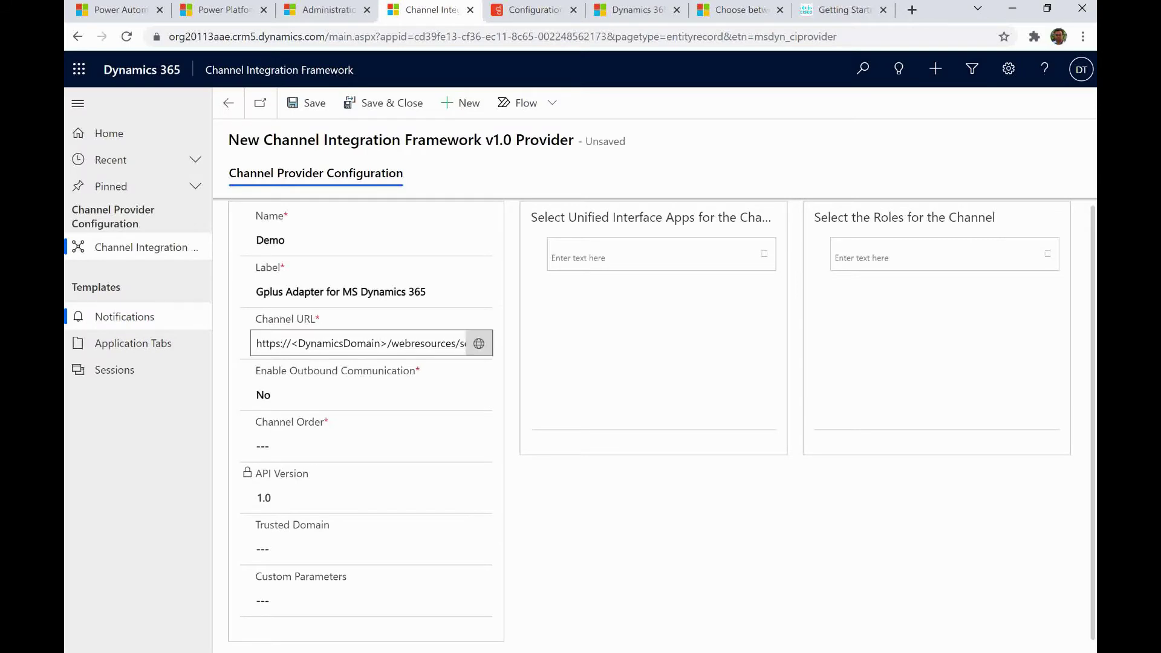
{"action": "key", "text": "ctrl+a"}
{"action": "key", "text": "BackSpace"}
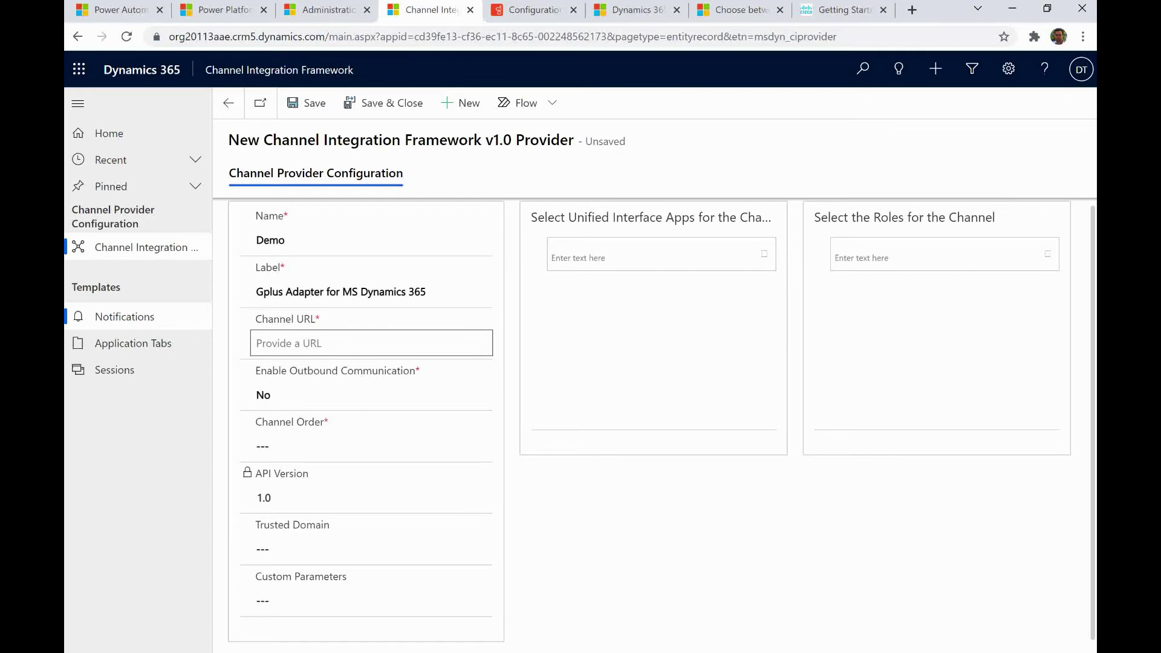
Check the Genesys guide's parameter list and set the provider's Enable Outbound Communication to Yes
{"action": "key", "text": "ctrl+Tab"}
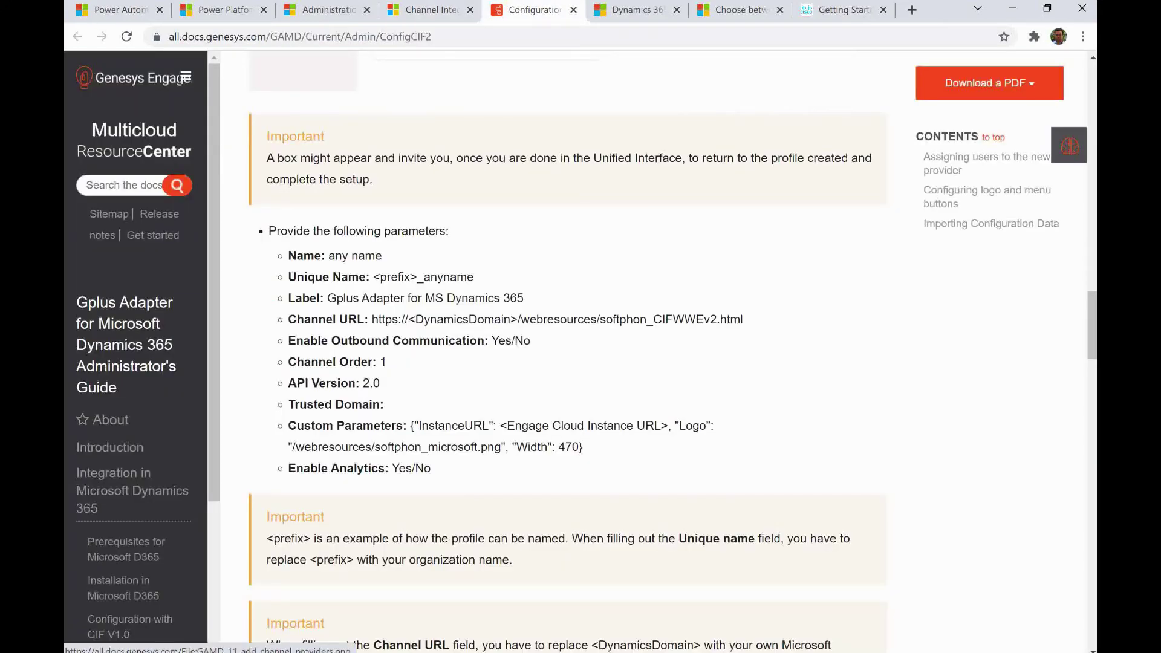
{"action": "key", "text": "ctrl+shift+Tab"}
{"action": "left_click", "coordinate": [372, 448]}
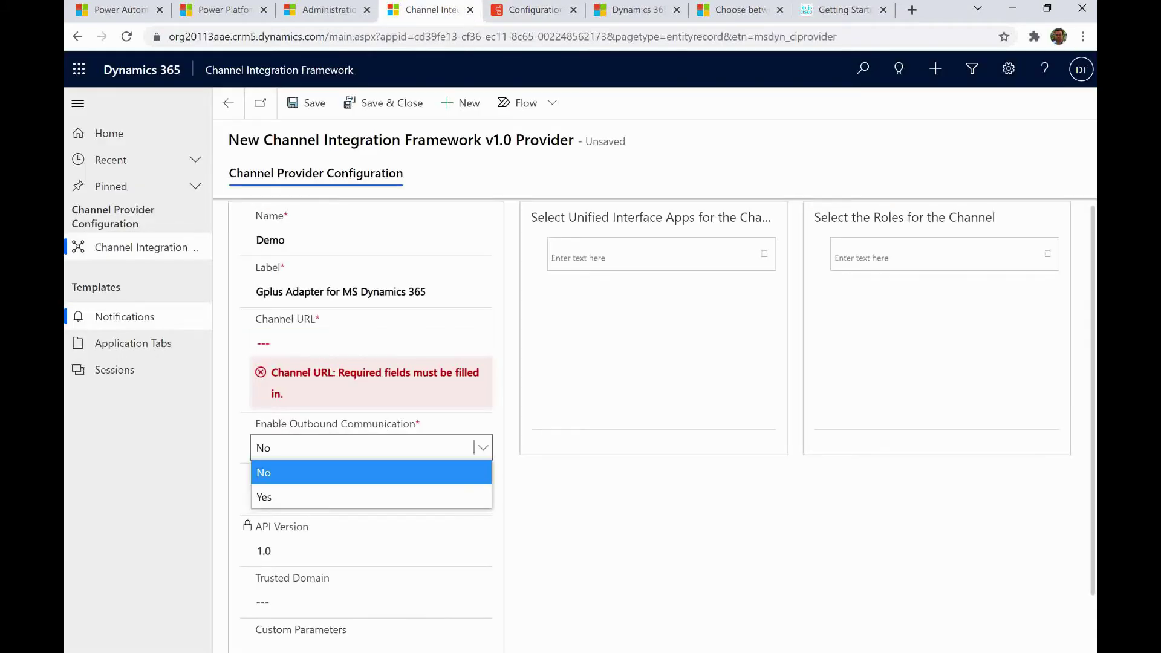
{"action": "key", "text": "Escape"}
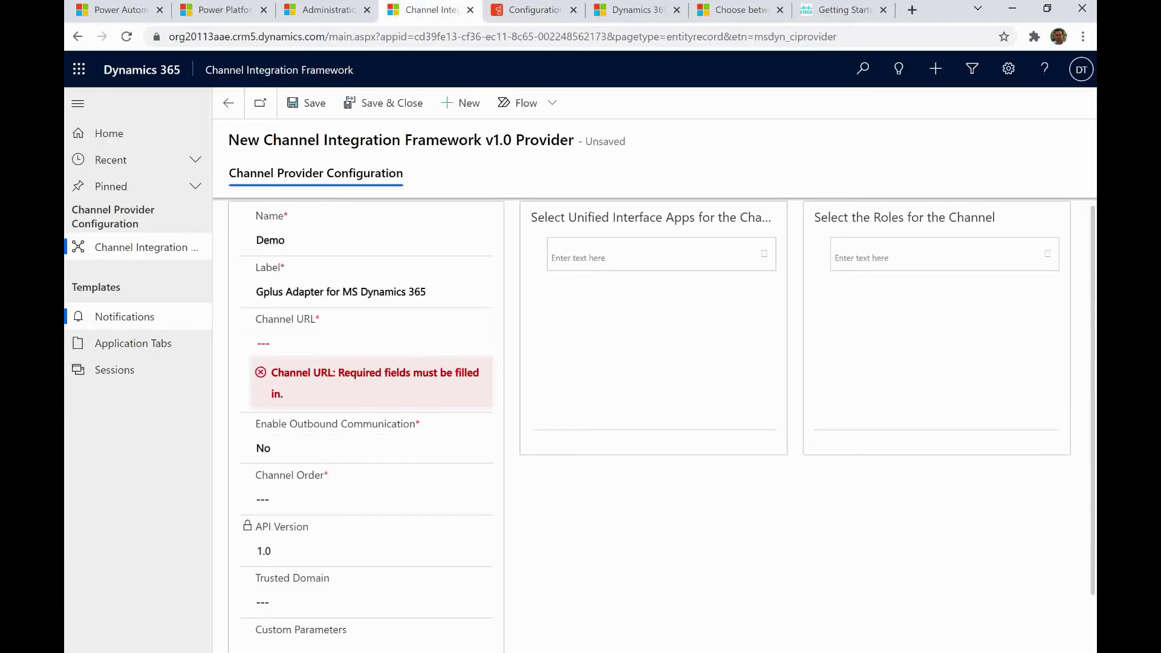
{"action": "left_click", "coordinate": [371, 448]}
{"action": "key", "text": "Down"}
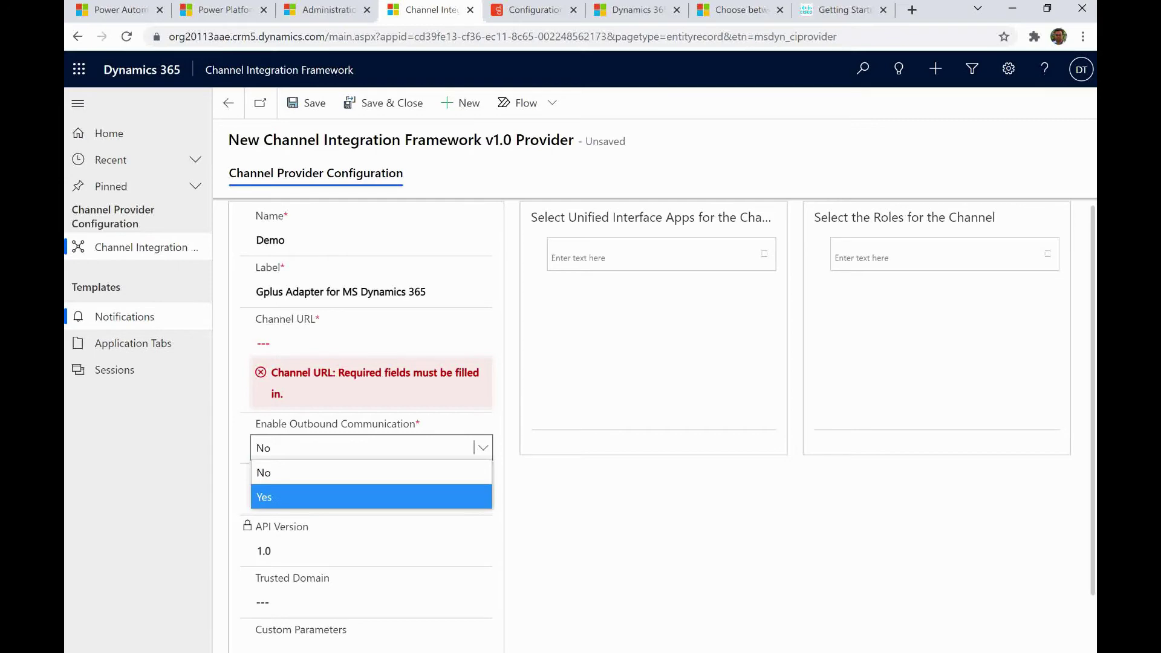
{"action": "key", "text": "Return"}
Compare the provider's Channel Order field with its entry in the Genesys guide, leaving the field empty
{"action": "left_click", "coordinate": [534, 10]}
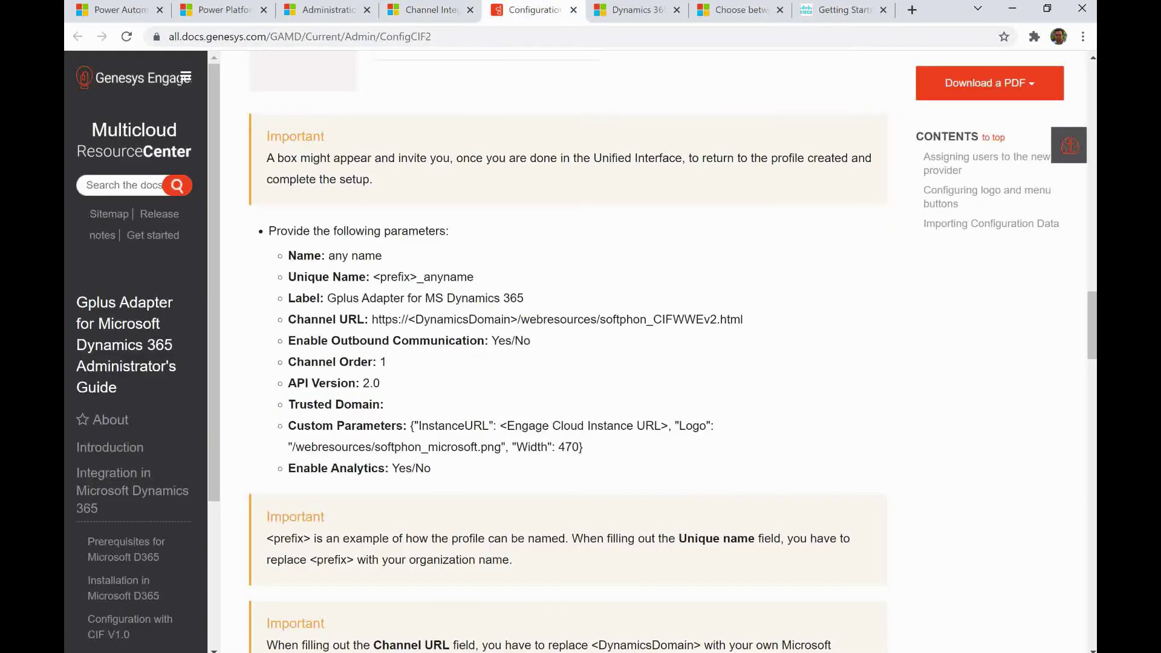
{"action": "key", "text": "ctrl+shift+Tab"}
{"action": "key", "text": "Tab"}
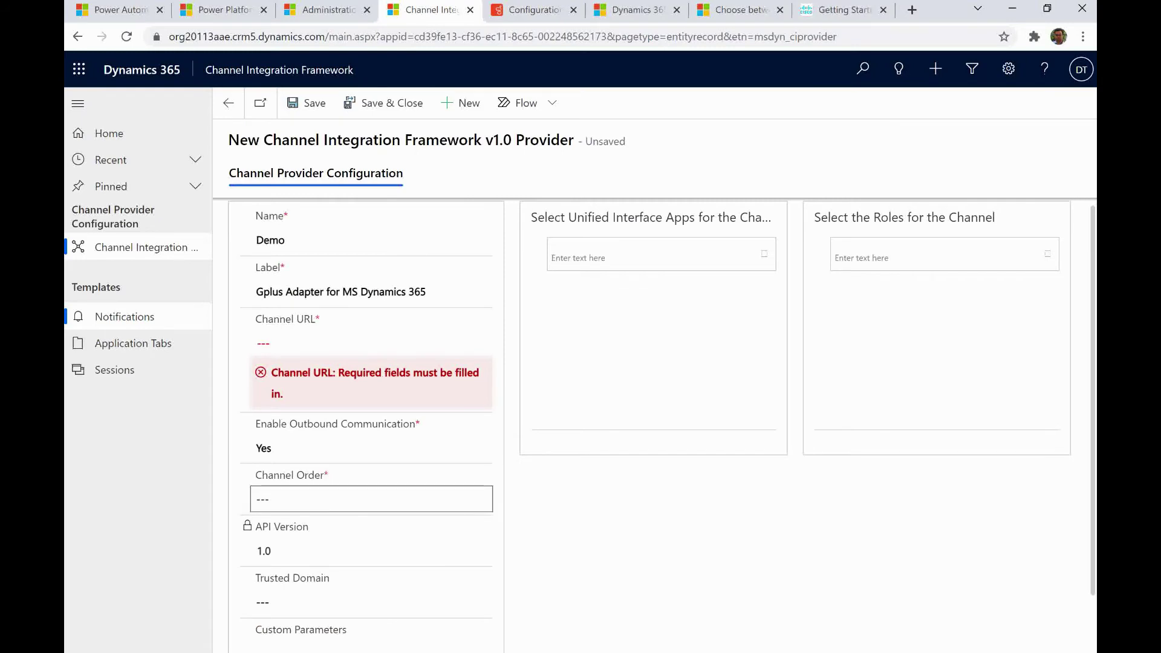
{"action": "key", "text": "ctrl+Tab"}
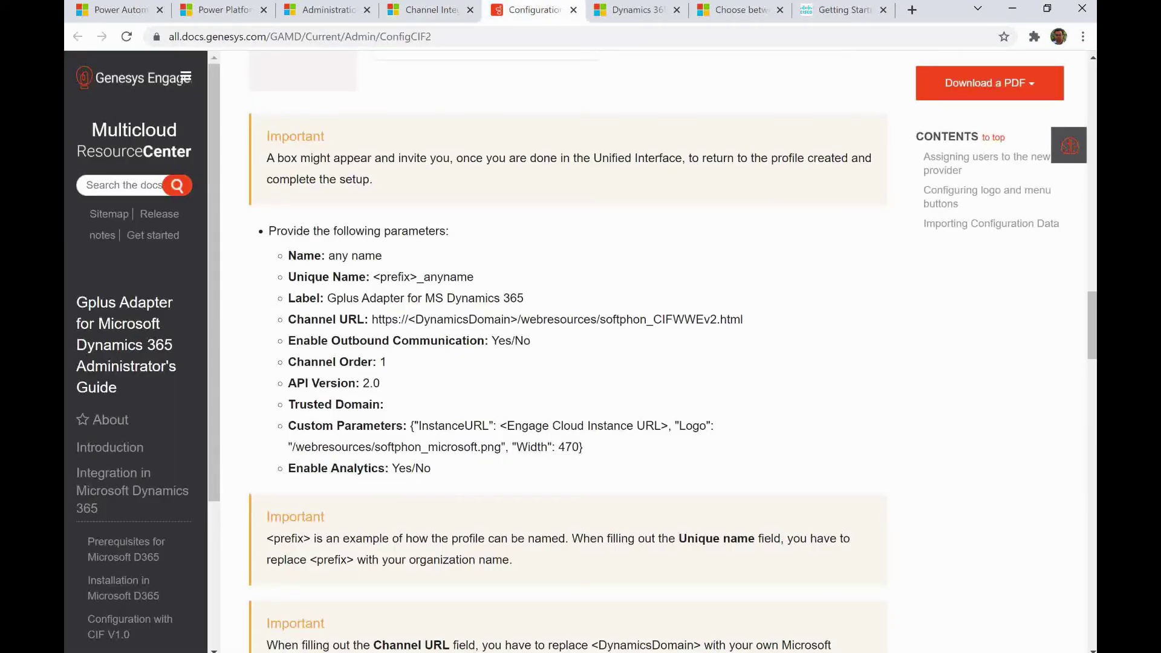
{"action": "key", "text": "ctrl+shift+Tab"}
{"action": "key", "text": "Tab"}
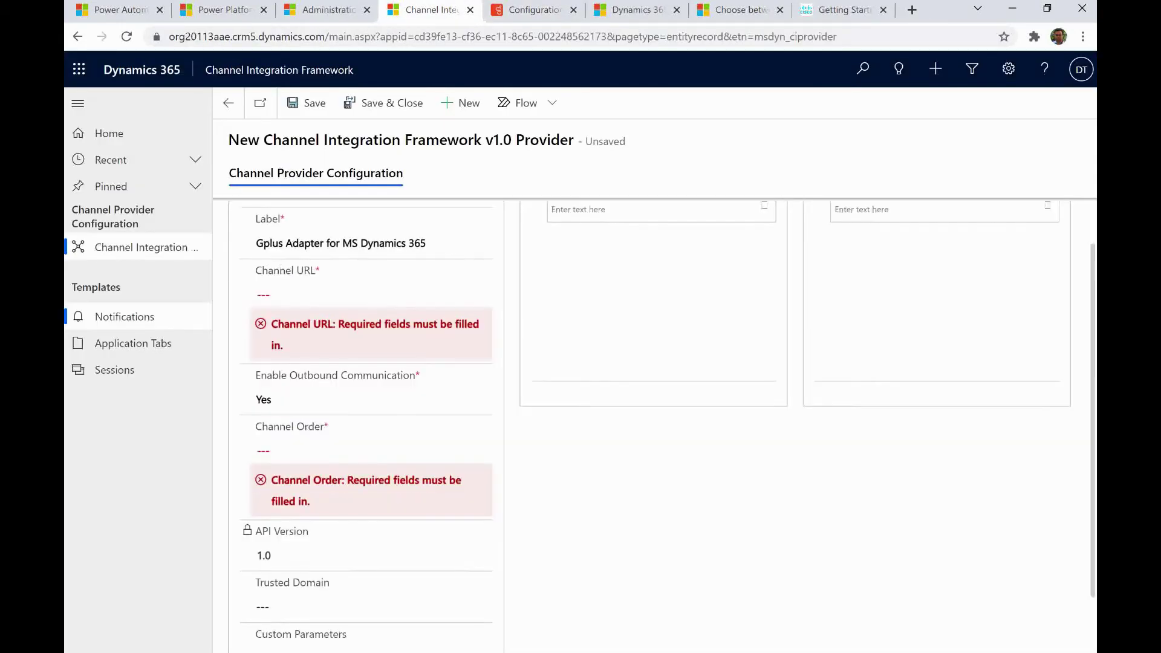
Compare the provider's API Version, Trusted Domain and Custom Parameters fields with the Genesys guide's parameter list
{"action": "scroll", "coordinate": [371, 483], "scroll_direction": "down", "scroll_amount": 2}
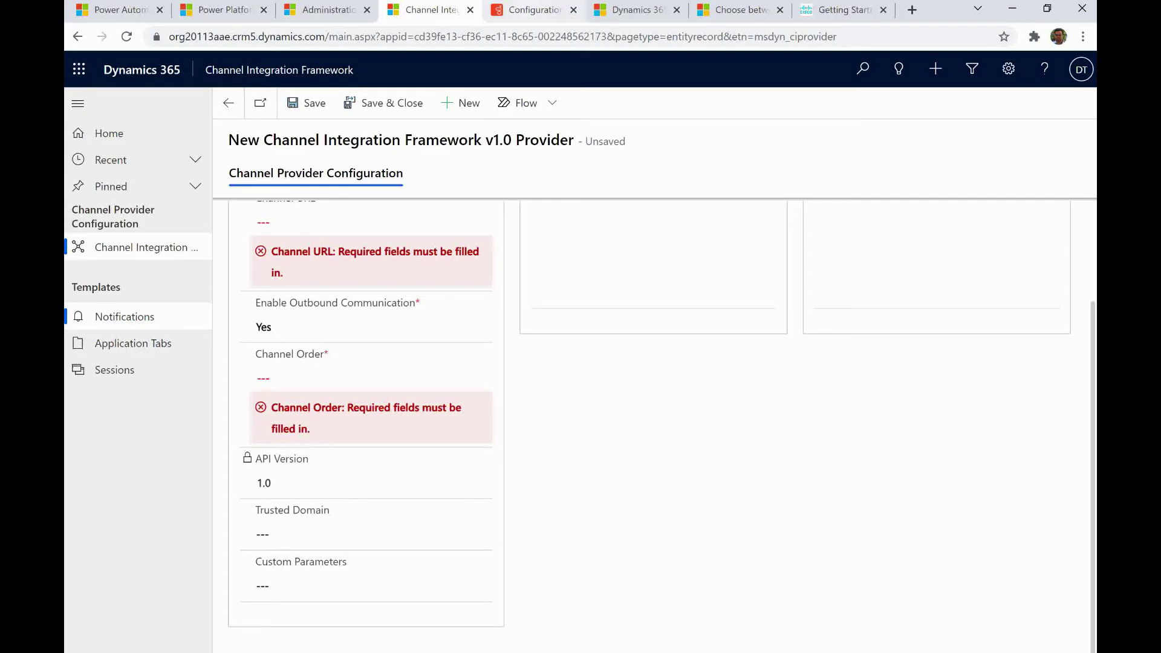
{"action": "key", "text": "ctrl+Tab"}
{"action": "scroll", "coordinate": [567, 351], "scroll_direction": "down", "scroll_amount": 1}
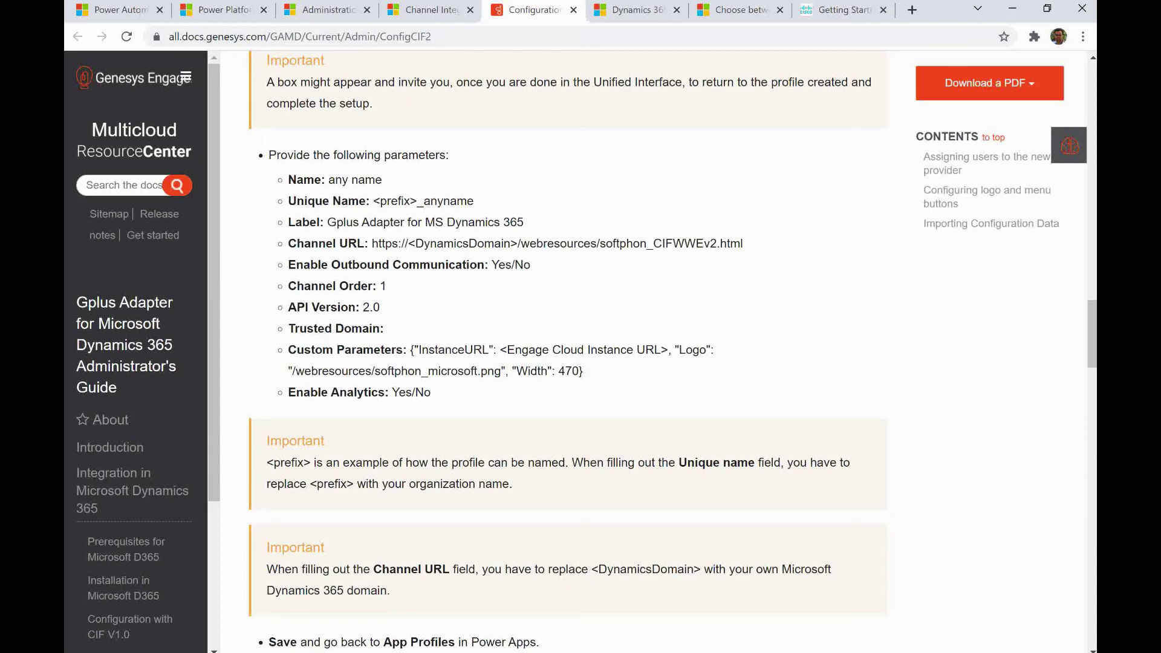
{"action": "left_click", "coordinate": [429, 10]}
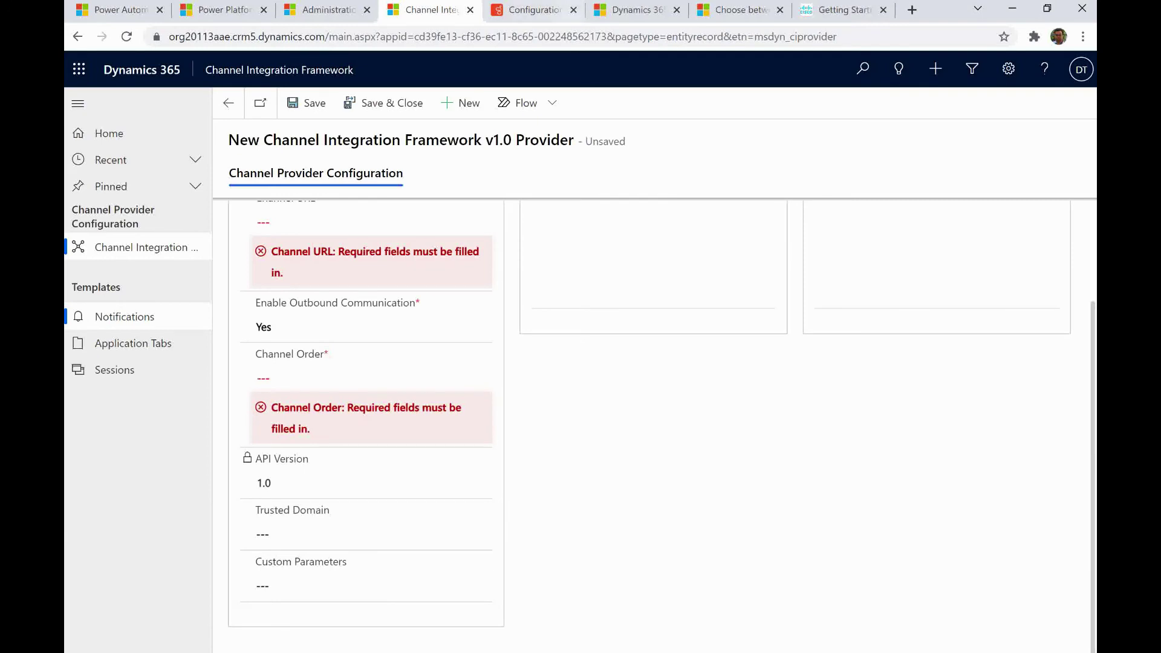
{"action": "left_click", "coordinate": [372, 534]}
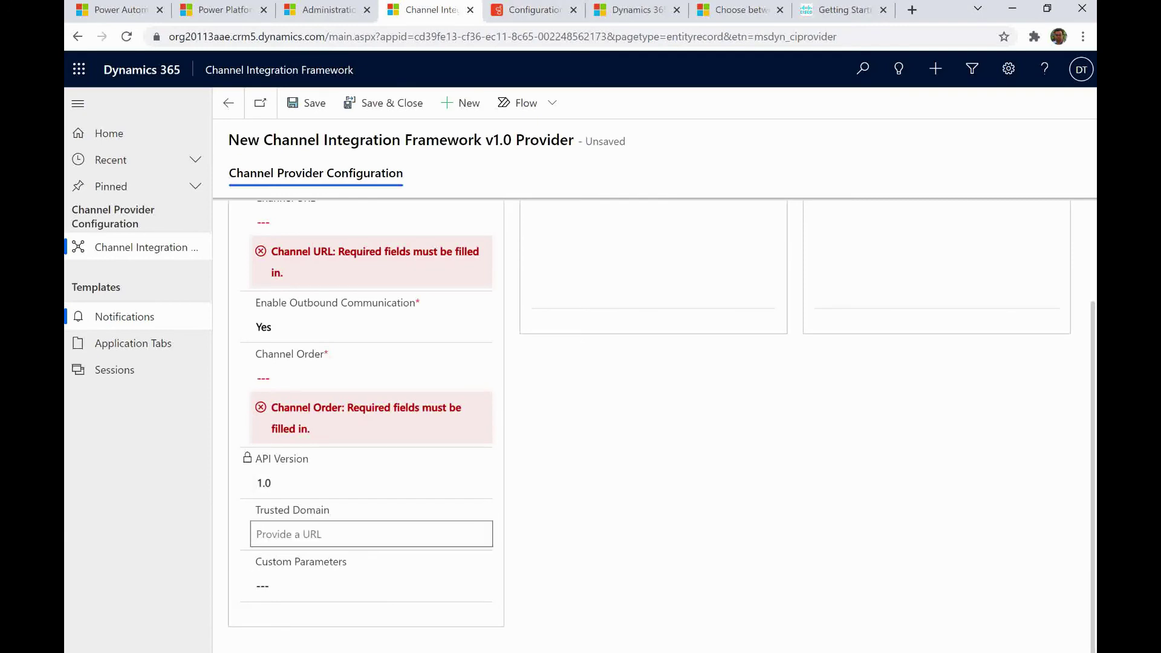
{"action": "left_click", "coordinate": [372, 612]}
Examine the Unified Interface apps available for the channel, from Connected Field Service to Solution Health Hub, without selecting any
{"action": "scroll", "coordinate": [371, 348], "scroll_direction": "up", "scroll_amount": 2}
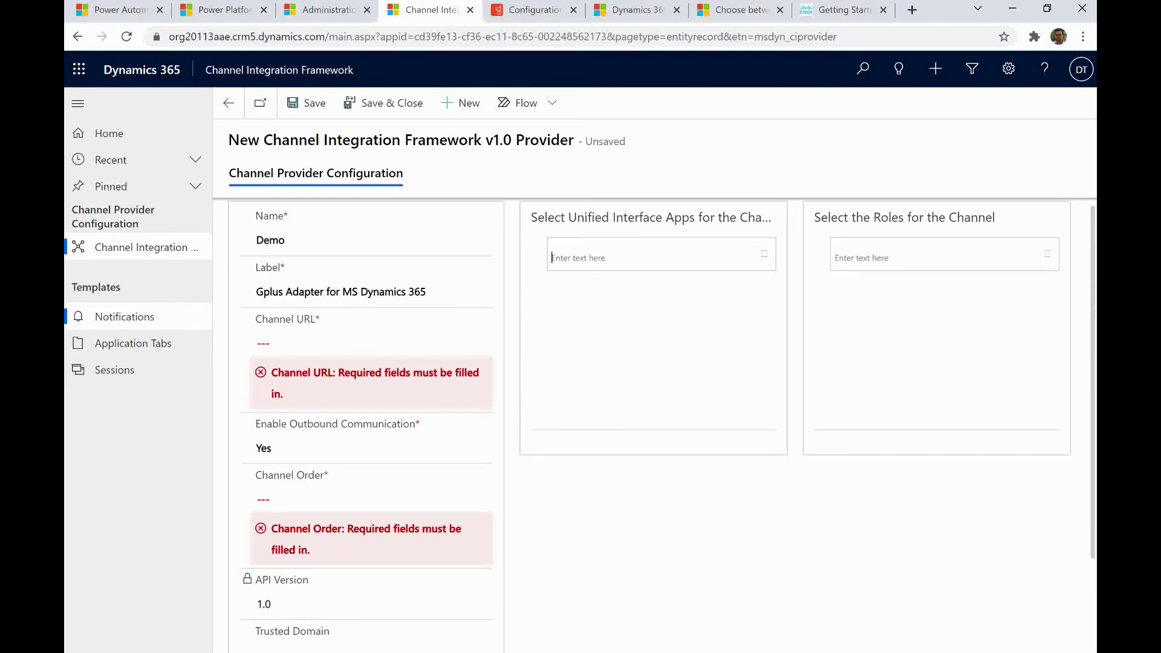
{"action": "left_click", "coordinate": [653, 257]}
{"action": "scroll", "coordinate": [605, 345], "scroll_direction": "down", "scroll_amount": 5}
{"action": "scroll", "coordinate": [605, 333], "scroll_direction": "up", "scroll_amount": 6}
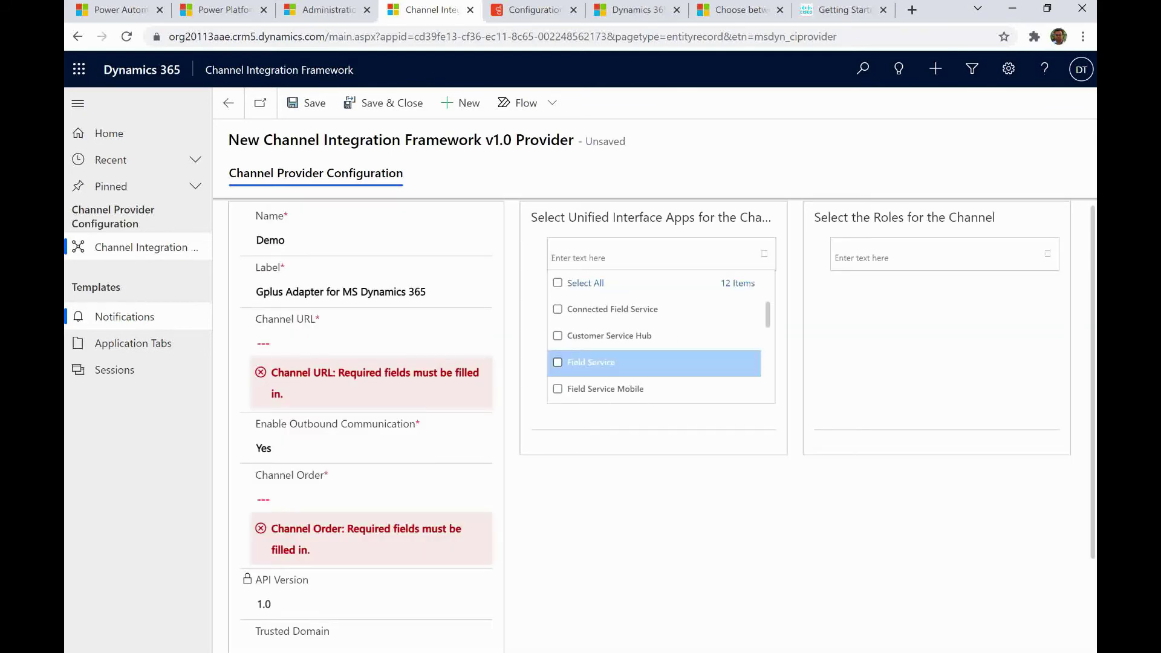
{"action": "key", "text": "Down"}
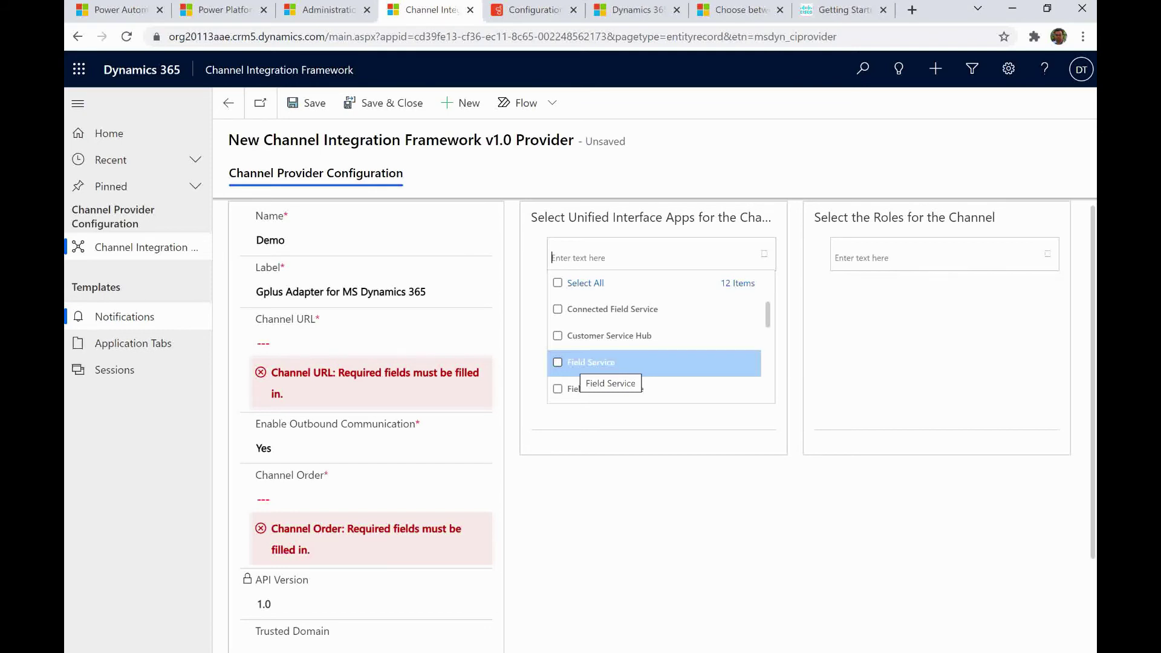
{"action": "scroll", "coordinate": [653, 338], "scroll_direction": "down", "scroll_amount": 2}
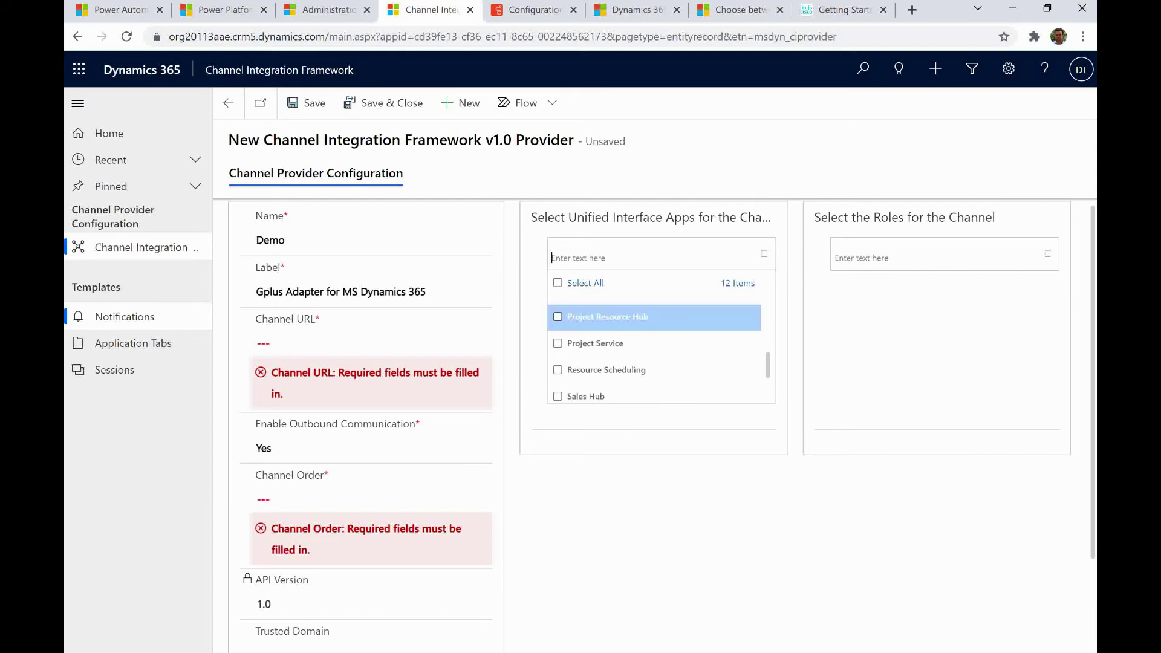
{"action": "scroll", "coordinate": [653, 339], "scroll_direction": "down", "scroll_amount": 1}
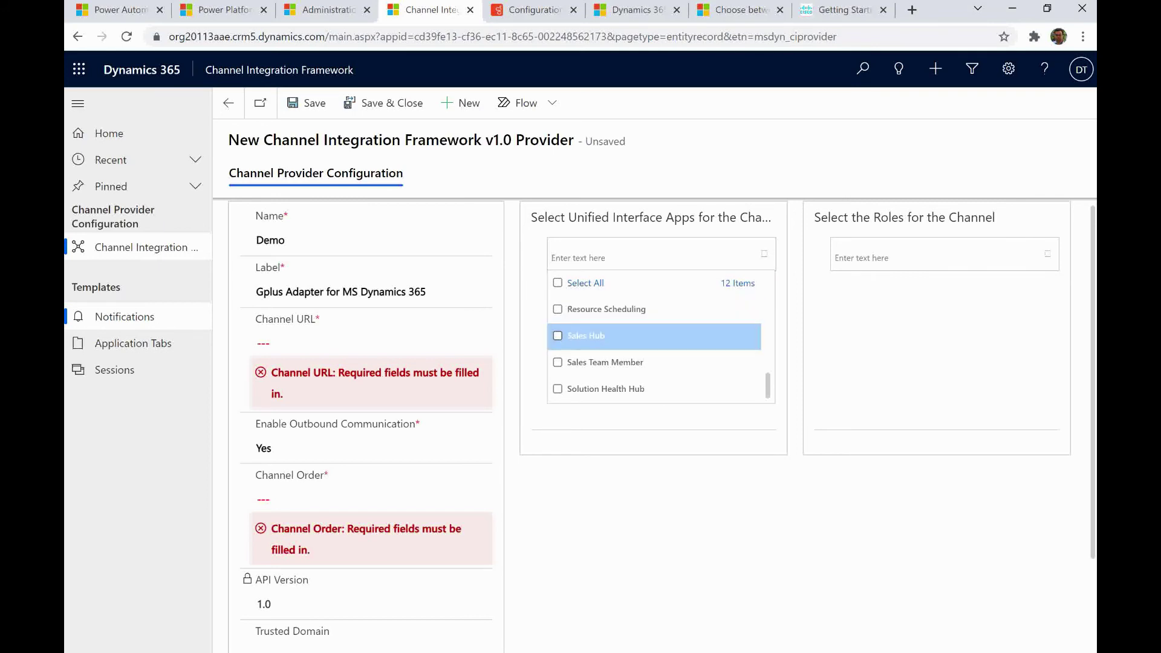
{"action": "key", "text": "Escape"}
Look through the security roles available for the channel without selecting any
{"action": "left_click", "coordinate": [936, 256]}
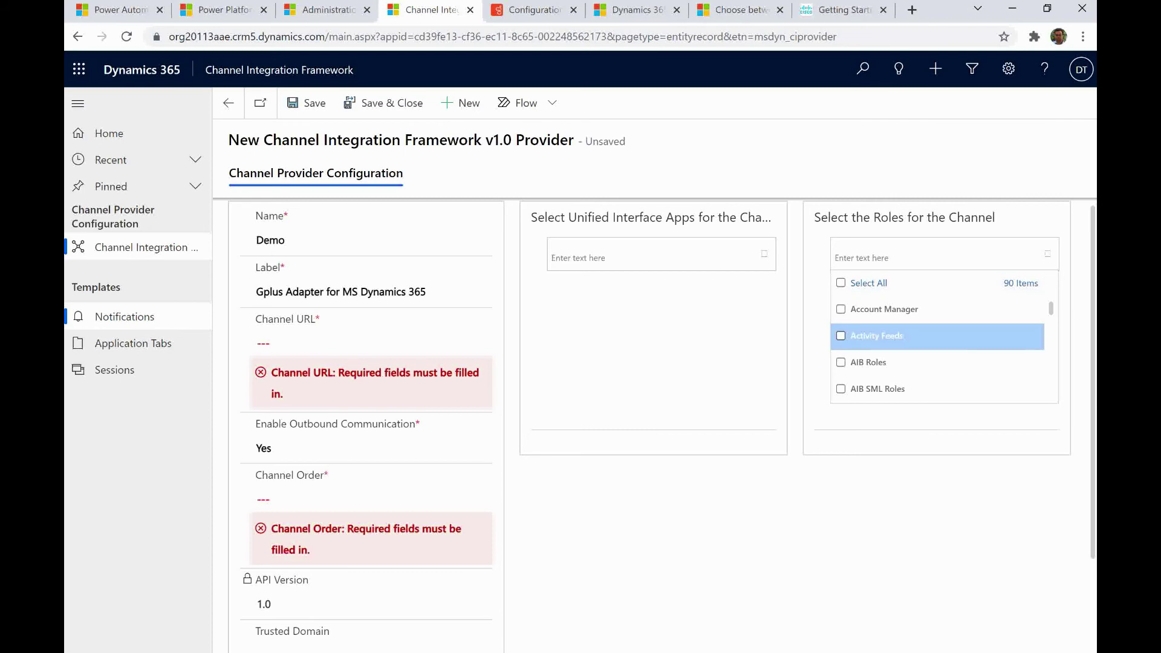
{"action": "scroll", "coordinate": [936, 363], "scroll_direction": "down", "scroll_amount": 3}
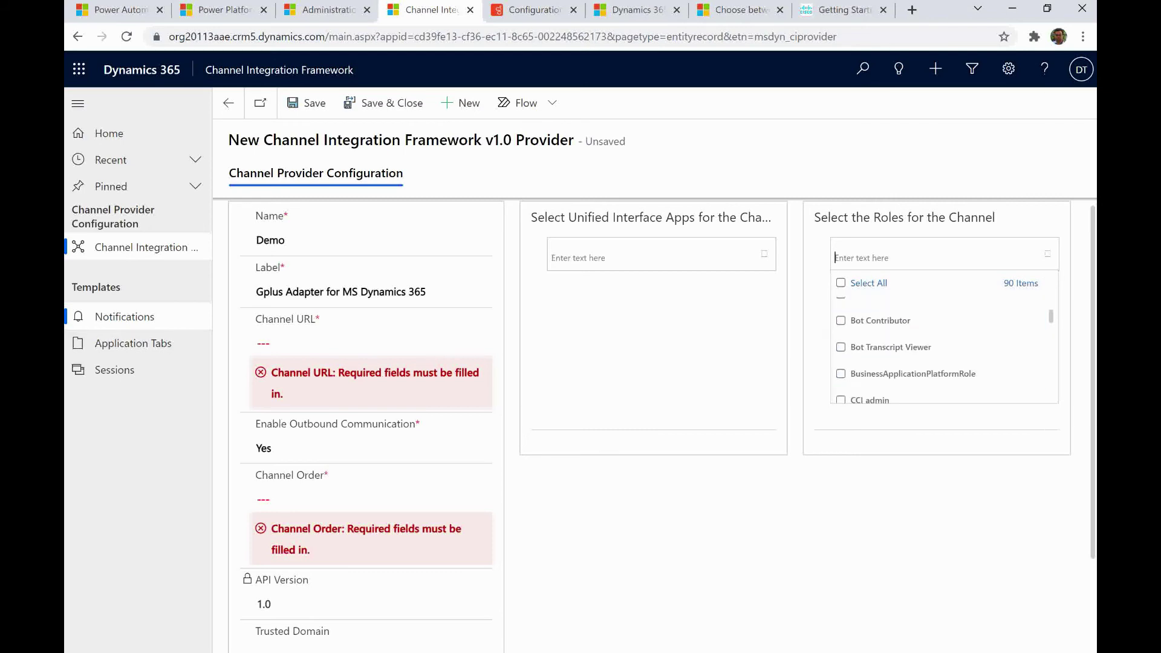
{"action": "scroll", "coordinate": [937, 348], "scroll_direction": "down", "scroll_amount": 5}
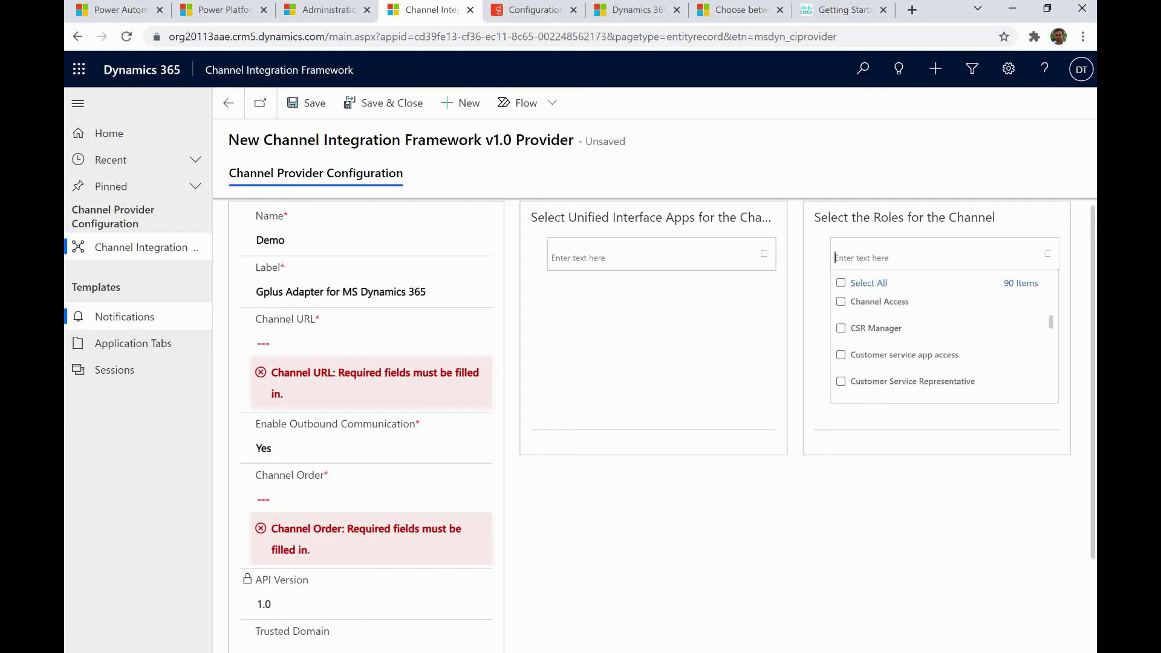
{"action": "scroll", "coordinate": [938, 355], "scroll_direction": "down", "scroll_amount": 15}
{"action": "left_click", "coordinate": [937, 514]}
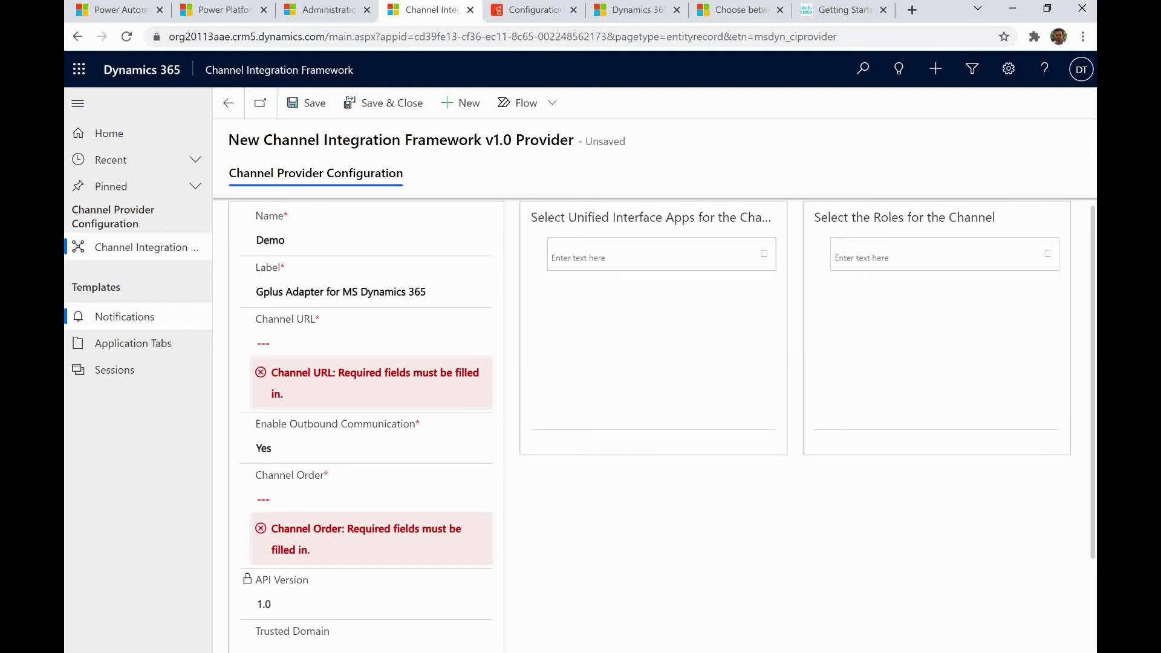
Close the Genesys guide and switch to the Cisco Webex Contact Center guide for Microsoft Dynamics 365
{"action": "left_click", "coordinate": [533, 10]}
{"action": "key", "text": "ctrl+w"}
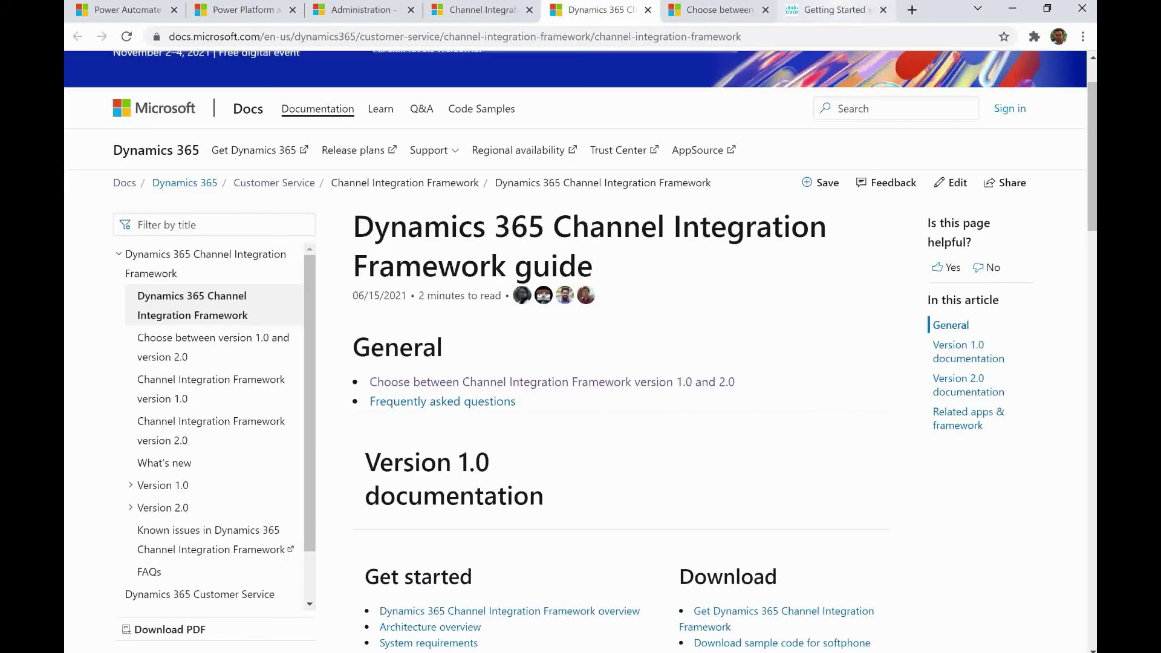
{"action": "key", "text": "ctrl+Tab"}
{"action": "key", "text": "ctrl+Tab"}
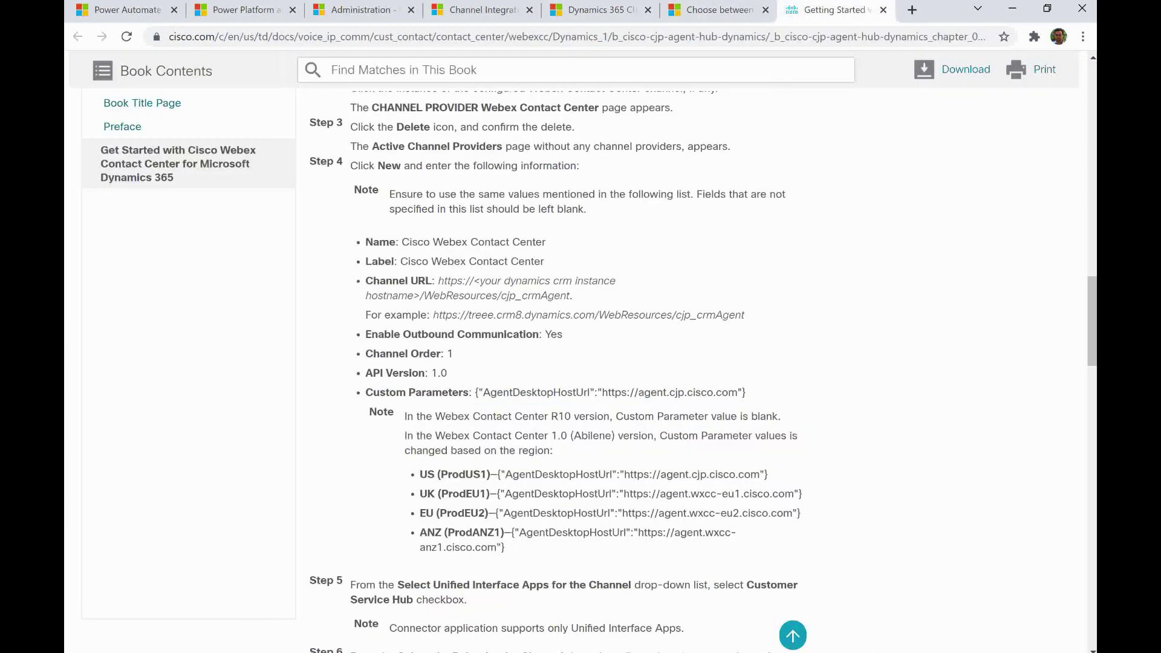
Examine the Cisco guide's channel provider parameters, highlighting the Channel Order, Enable Outbound Communication, Channel URL and Name entries
{"action": "scroll", "coordinate": [557, 363], "scroll_direction": "up", "scroll_amount": 6}
{"action": "scroll", "coordinate": [556, 363], "scroll_direction": "down", "scroll_amount": 8}
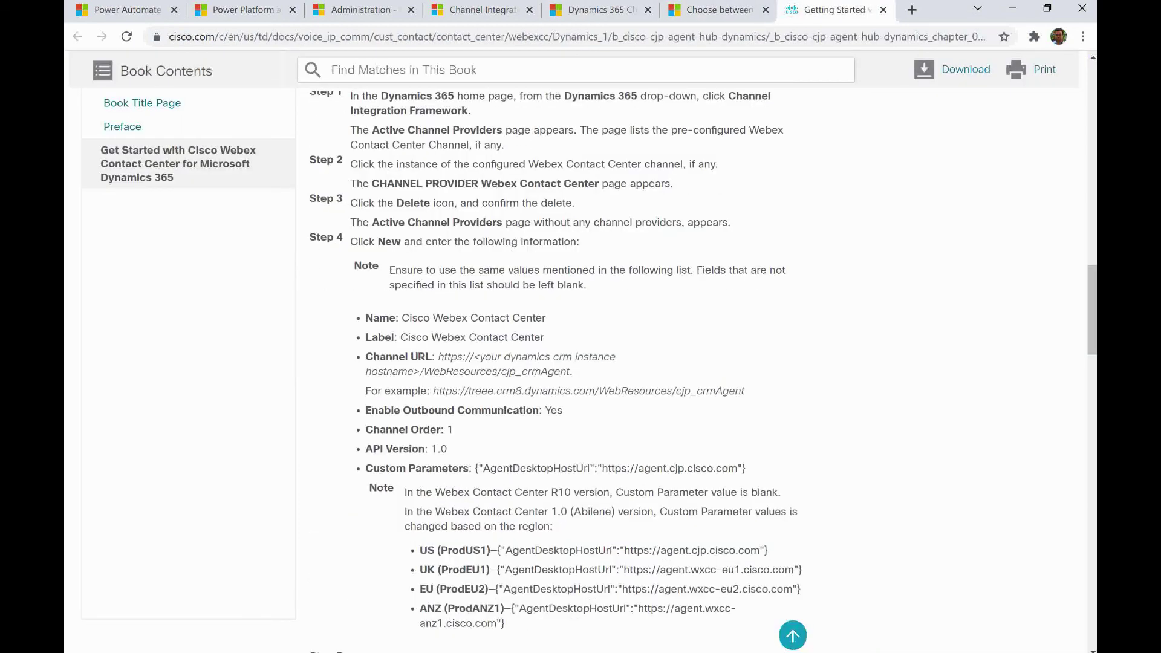
{"action": "scroll", "coordinate": [557, 363], "scroll_direction": "up", "scroll_amount": 4}
{"action": "left_click_drag", "start_coordinate": [365, 430], "coordinate": [454, 430]}
{"action": "left_click", "coordinate": [453, 430]}
{"action": "left_click_drag", "start_coordinate": [365, 411], "coordinate": [564, 411]}
{"action": "left_click", "coordinate": [563, 411]}
{"action": "left_click_drag", "start_coordinate": [448, 357], "coordinate": [560, 391]}
{"action": "left_click", "coordinate": [560, 391]}
{"action": "left_click_drag", "start_coordinate": [546, 318], "coordinate": [442, 318]}
{"action": "left_click", "coordinate": [443, 318]}
{"action": "scroll", "coordinate": [563, 363], "scroll_direction": "up", "scroll_amount": 8}
{"action": "scroll", "coordinate": [563, 363], "scroll_direction": "down", "scroll_amount": 10}
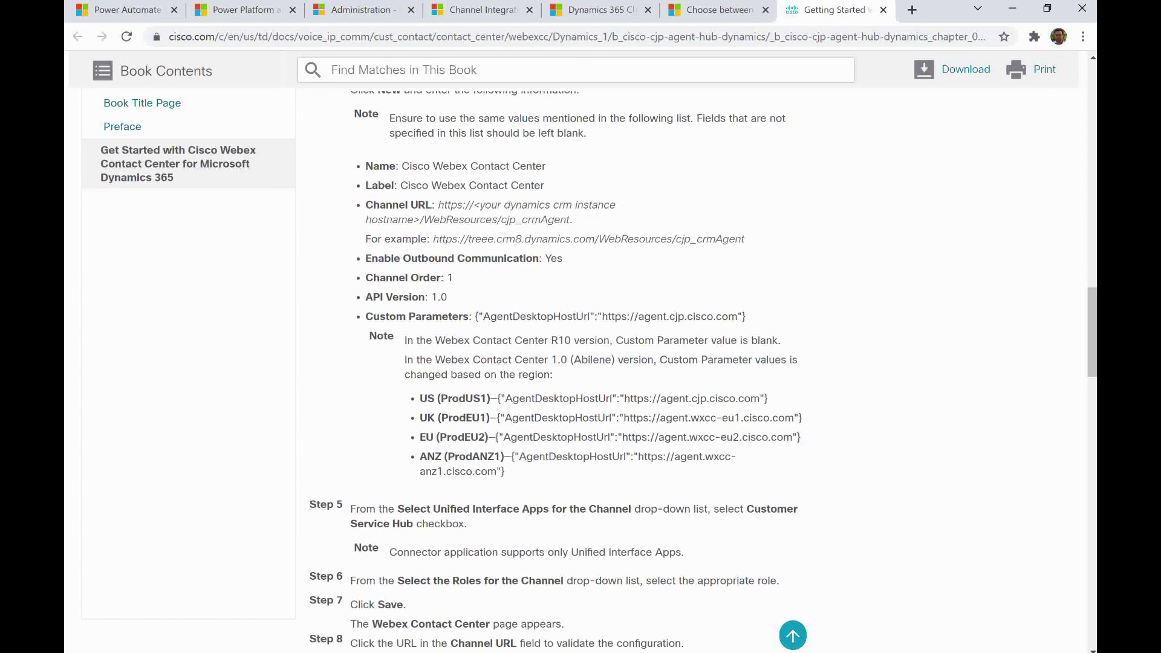
Compare the unsaved Dynamics 365 provider form with the Cisco guide's parameters, and close the Cisco guide
{"action": "left_click", "coordinate": [600, 10]}
{"action": "left_click", "coordinate": [482, 10]}
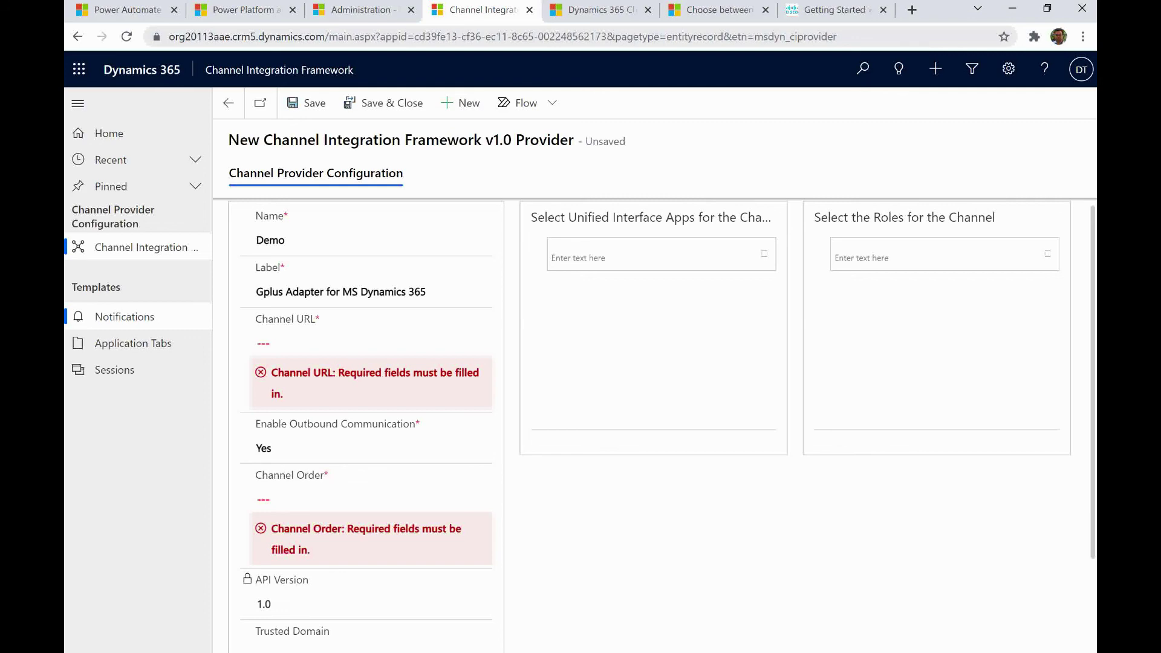
{"action": "left_click", "coordinate": [833, 10]}
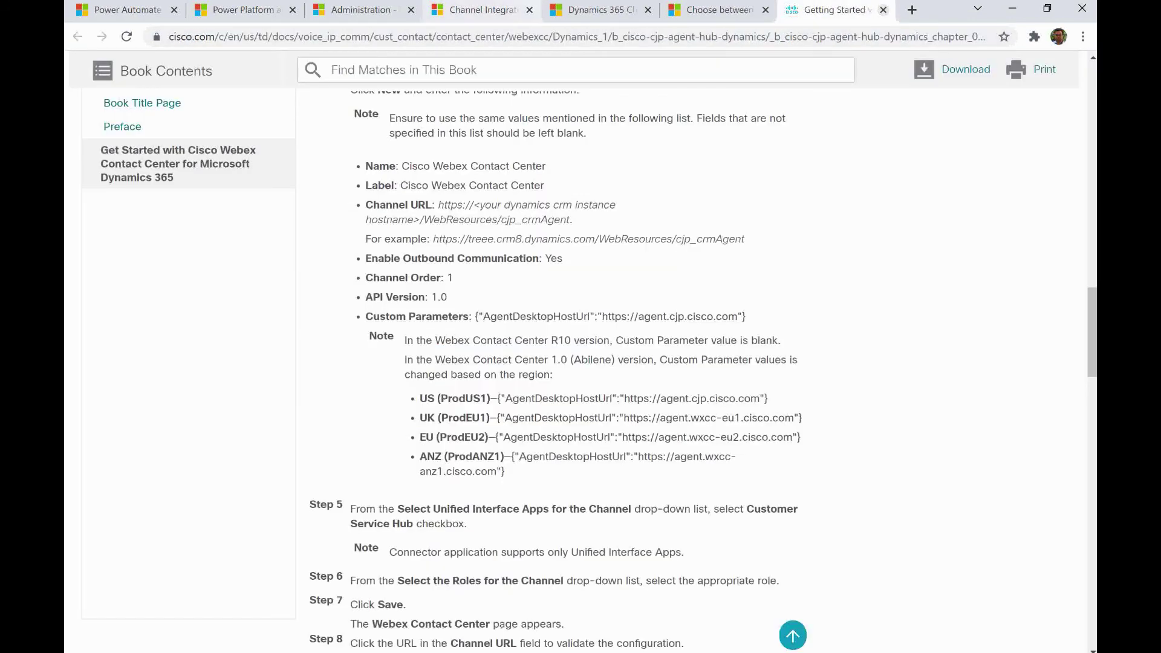
{"action": "left_click", "coordinate": [883, 9]}
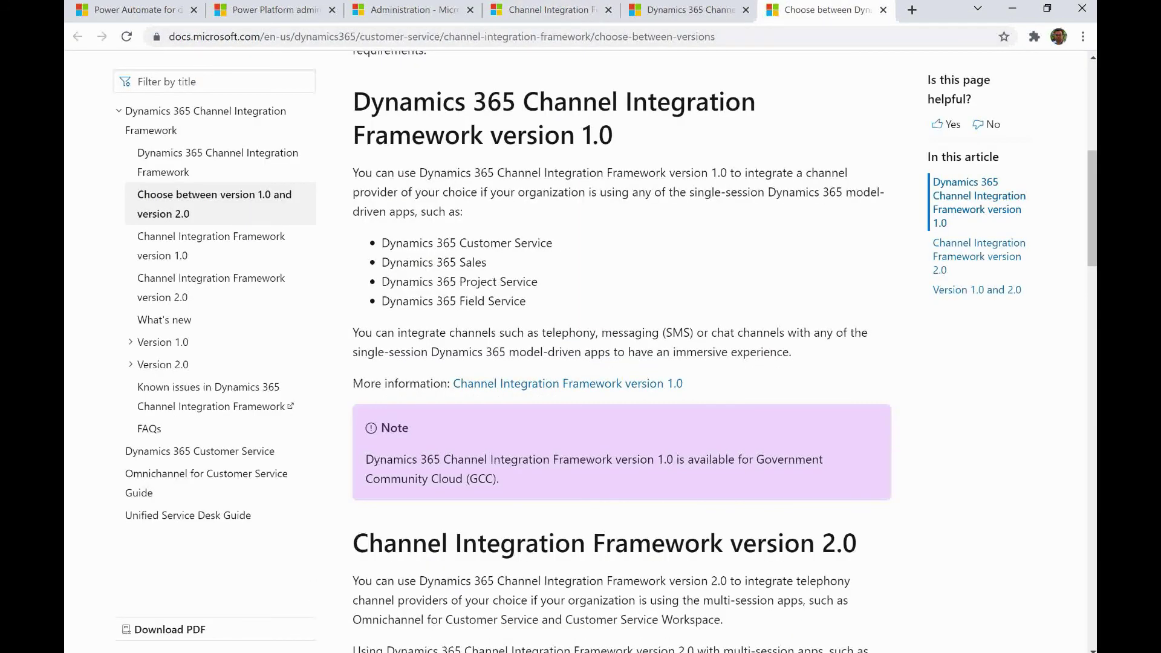